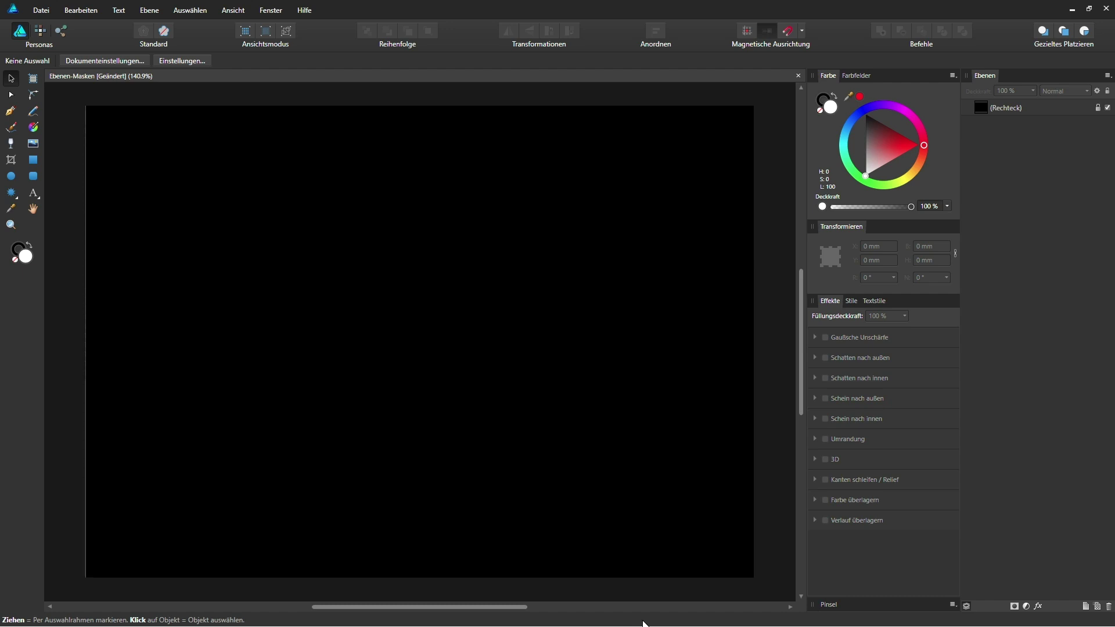
Switch to the Doppelstern double-star tool (5 points, 53 % inner radius, 81 % point radius).
{"action": "left_click", "coordinate": [12, 193]}
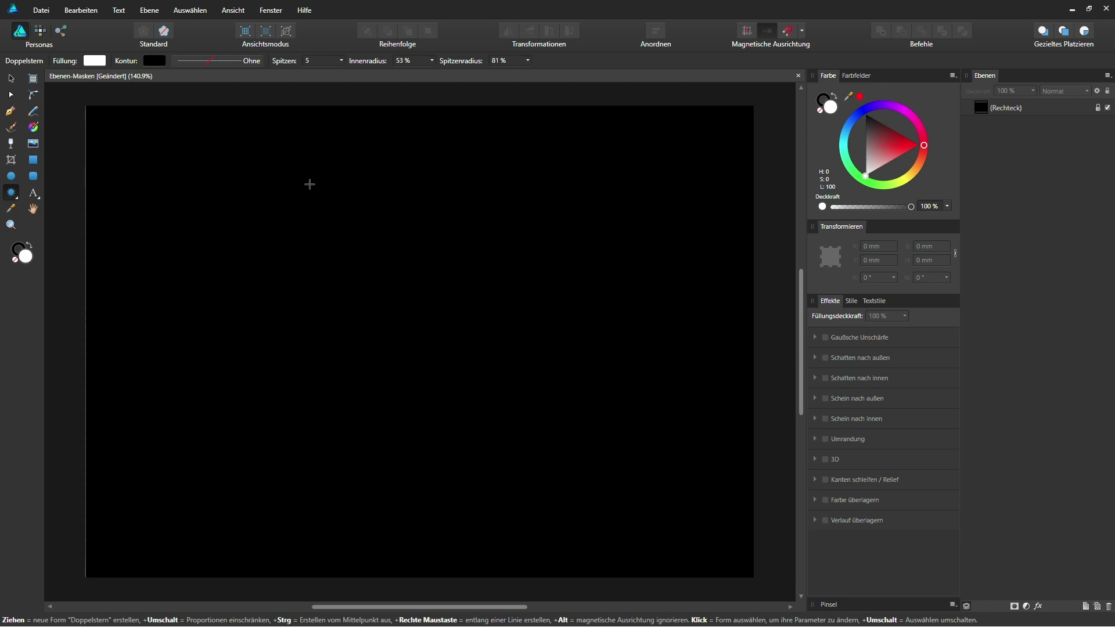
Drag out a 122.3 mm double star in the middle of the black page.
{"action": "mouse_move", "coordinate": [310, 185]}
{"action": "left_mouse_down"}
{"action": "mouse_move", "coordinate": [607, 458]}
{"action": "mouse_move", "coordinate": [585, 460]}
{"action": "left_mouse_up"}
{"action": "left_click", "coordinate": [11, 77]}
{"action": "mouse_move", "coordinate": [455, 340]}
{"action": "left_mouse_down"}
{"action": "mouse_move", "coordinate": [434, 333]}
{"action": "mouse_move", "coordinate": [450, 340]}
{"action": "left_mouse_up"}
Fill the star with a dark red, then lighten it slightly.
{"action": "left_click_drag", "start_coordinate": [881, 150], "coordinate": [889, 126]}
{"action": "left_click_drag", "start_coordinate": [426, 330], "coordinate": [429, 333]}
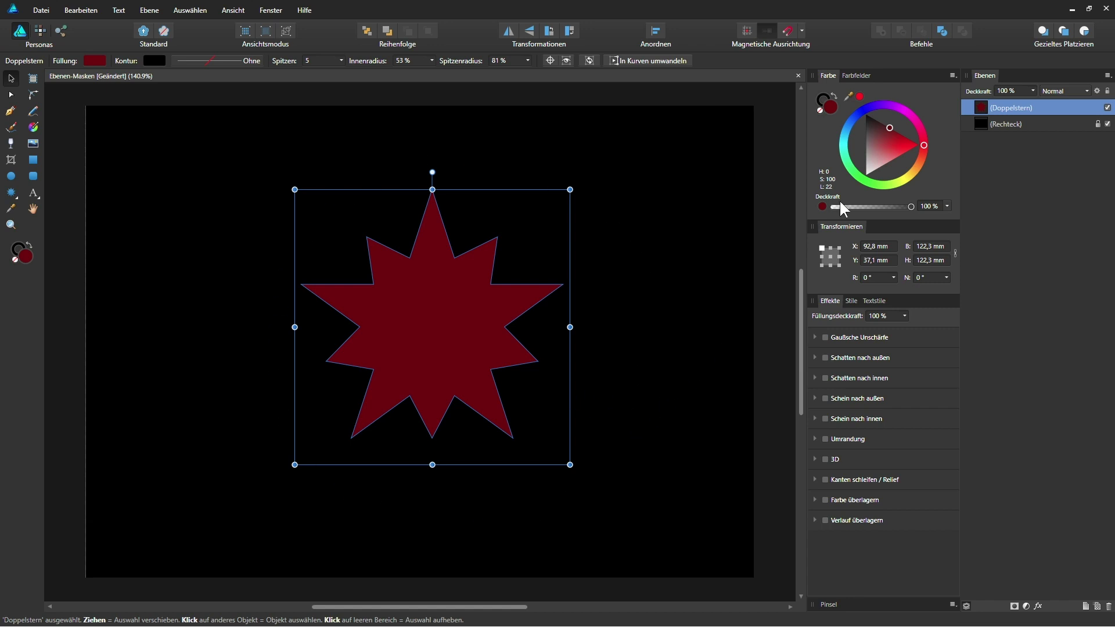
{"action": "left_click_drag", "start_coordinate": [885, 132], "coordinate": [898, 132]}
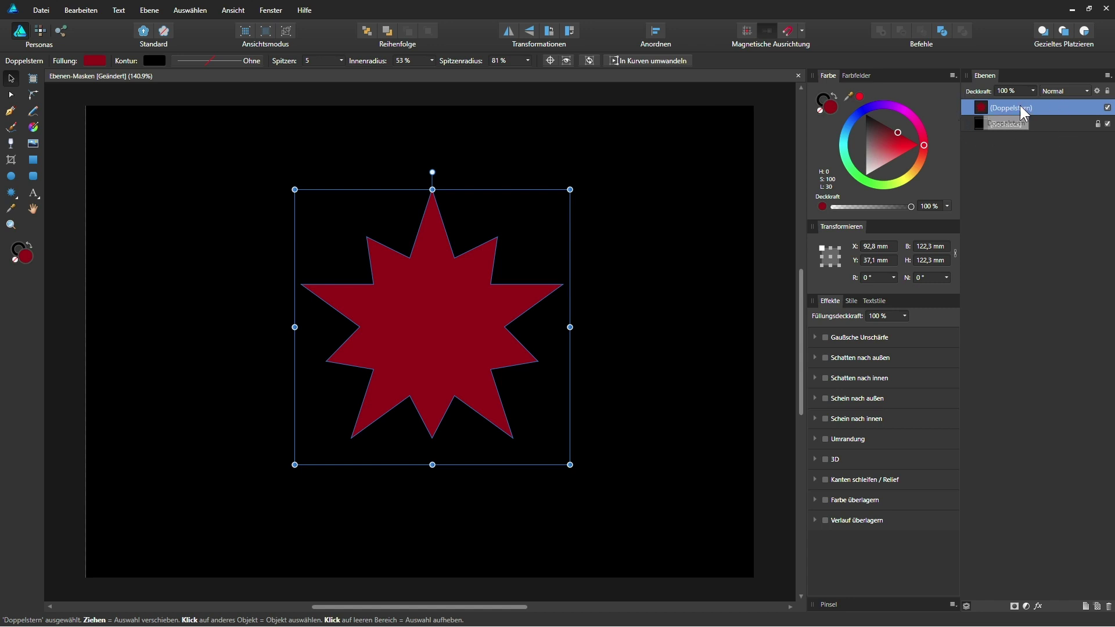
Draw an 81.3 mm circle over the star's centre and nest it inside the Doppelstern layer.
{"action": "left_click", "coordinate": [11, 176]}
{"action": "mouse_move", "coordinate": [340, 214]}
{"action": "left_mouse_down"}
{"action": "mouse_move", "coordinate": [565, 300]}
{"action": "mouse_move", "coordinate": [514, 287]}
{"action": "left_mouse_up"}
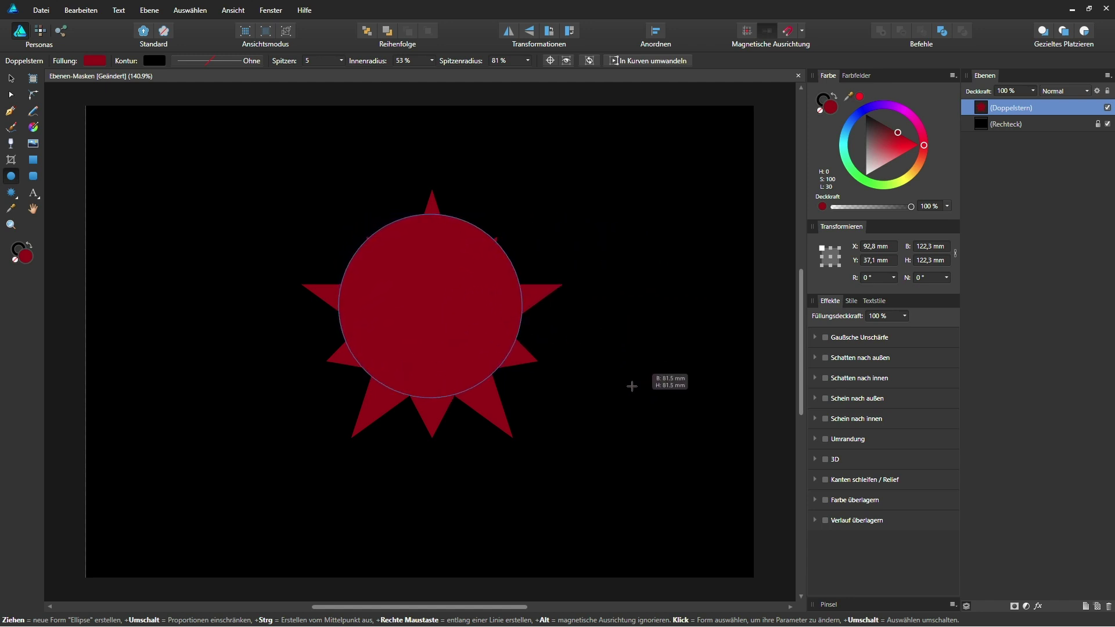
{"action": "mouse_move", "coordinate": [514, 287]}
{"action": "left_mouse_down"}
{"action": "mouse_move", "coordinate": [644, 425]}
{"action": "mouse_move", "coordinate": [580, 384]}
{"action": "mouse_move", "coordinate": [622, 406]}
{"action": "mouse_move", "coordinate": [607, 392]}
{"action": "left_mouse_up"}
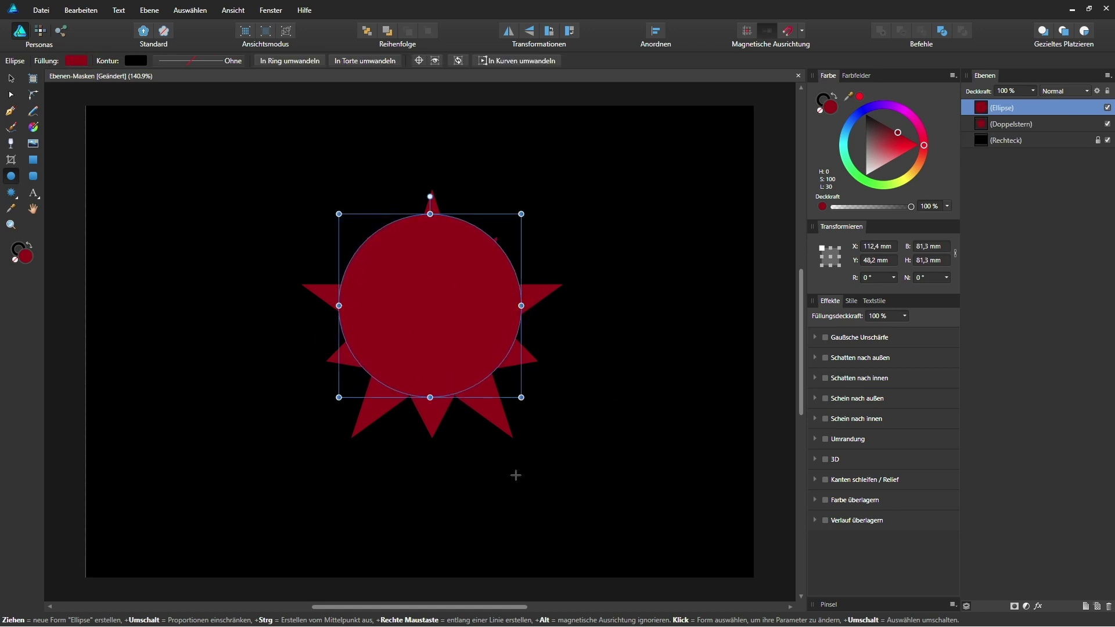
{"action": "left_click", "coordinate": [11, 77]}
{"action": "left_click_drag", "start_coordinate": [406, 284], "coordinate": [408, 302]}
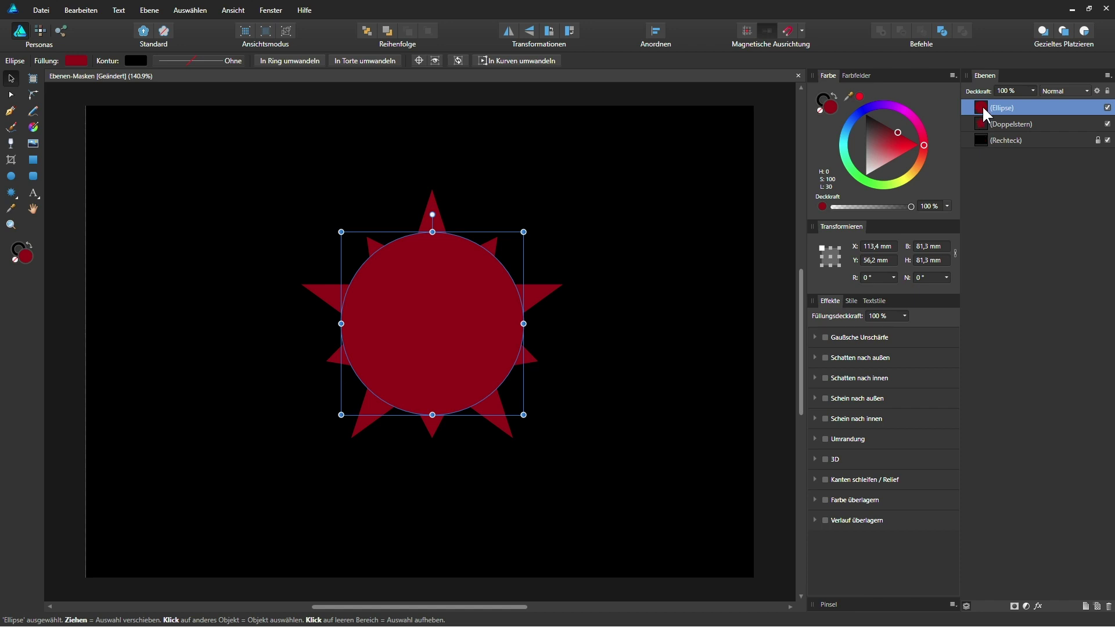
{"action": "left_click_drag", "start_coordinate": [982, 106], "coordinate": [987, 124]}
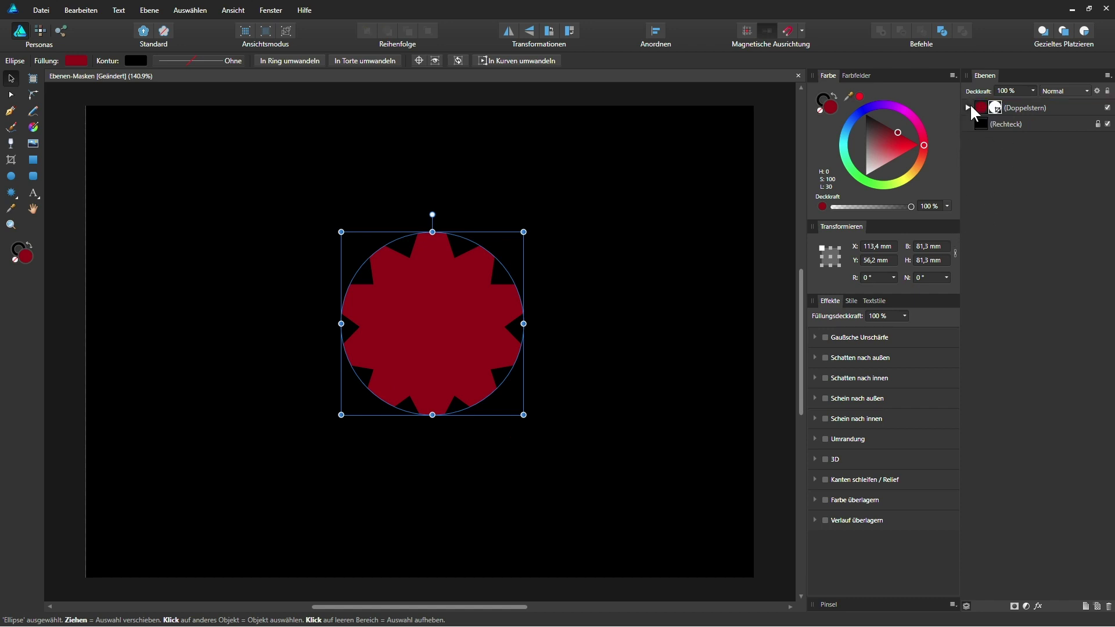
Expand the Doppelstern layer to show the nested circle, then deselect everything.
{"action": "left_click", "coordinate": [969, 107]}
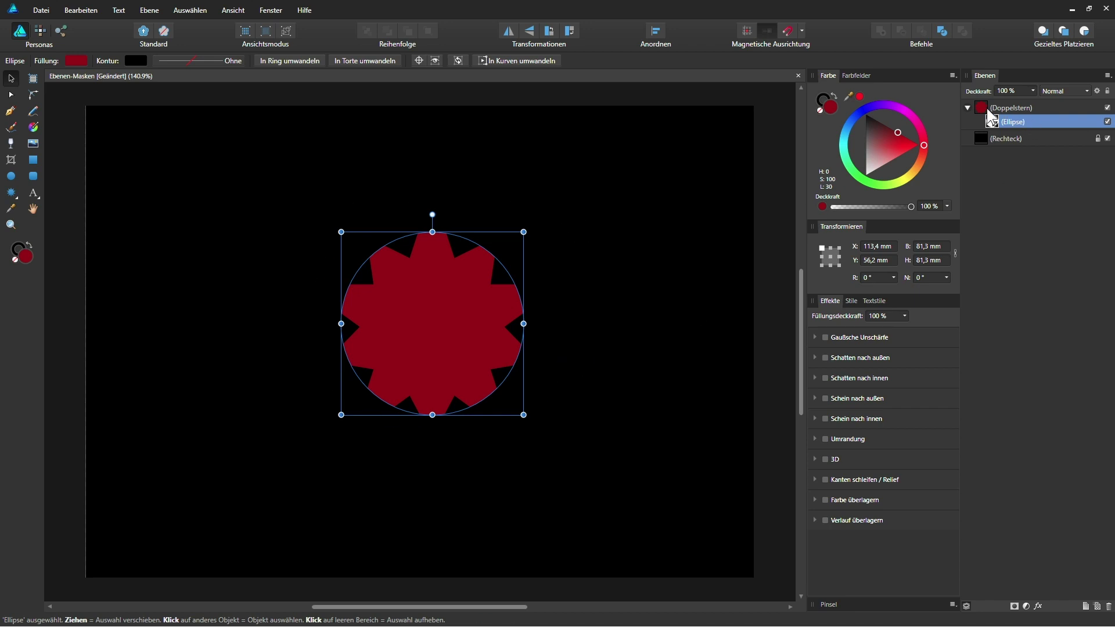
{"action": "left_click_drag", "start_coordinate": [992, 121], "coordinate": [980, 108]}
{"action": "left_click", "coordinate": [749, 395]}
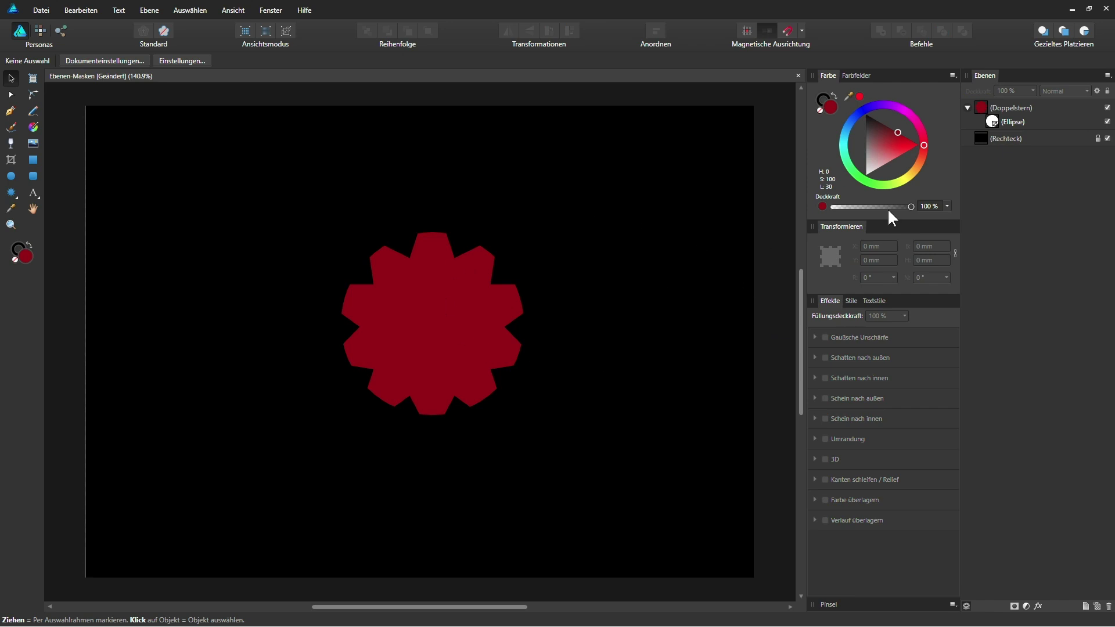
{"action": "left_click", "coordinate": [996, 119]}
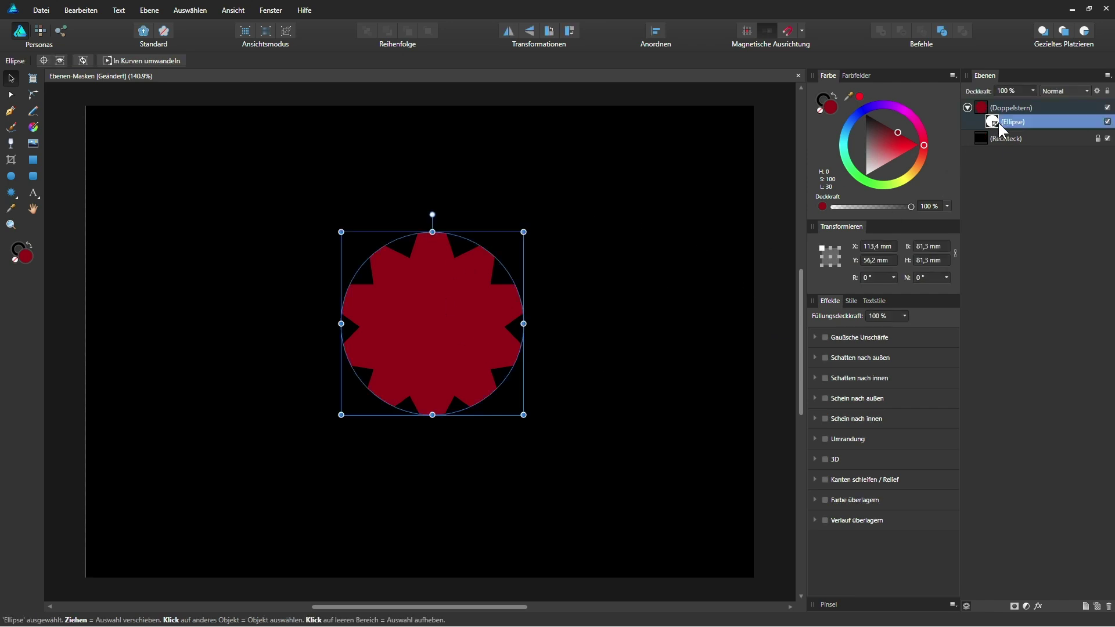
{"action": "mouse_move", "coordinate": [449, 336]}
{"action": "left_mouse_down"}
{"action": "mouse_move", "coordinate": [339, 309]}
{"action": "mouse_move", "coordinate": [459, 281]}
{"action": "mouse_move", "coordinate": [544, 311]}
{"action": "mouse_move", "coordinate": [431, 327]}
{"action": "left_mouse_up"}
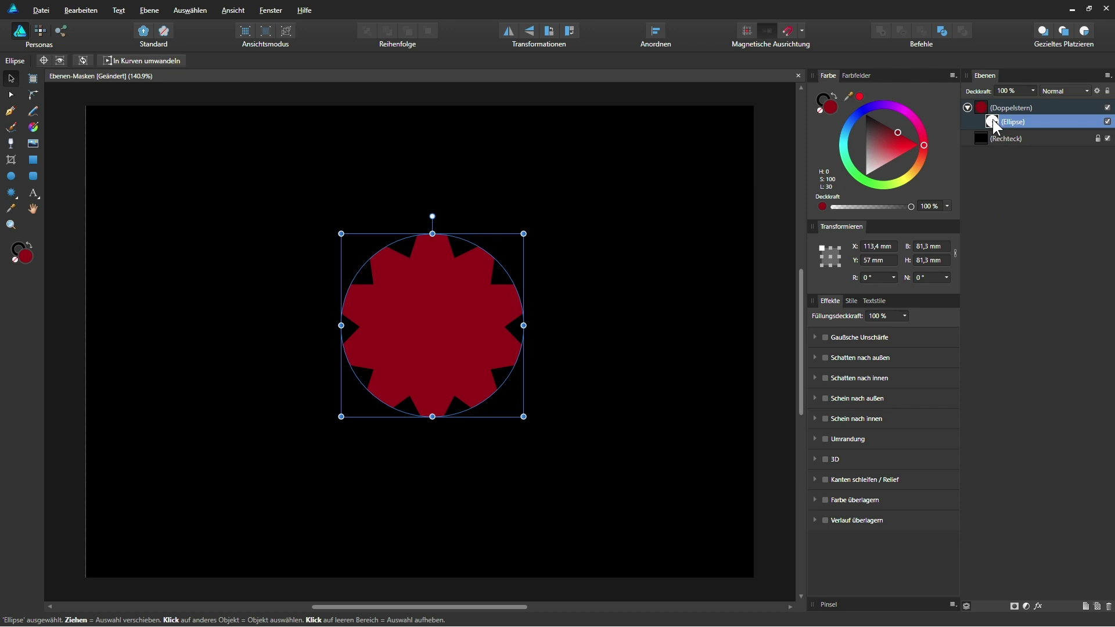
{"action": "left_click", "coordinate": [990, 121], "text": "alt"}
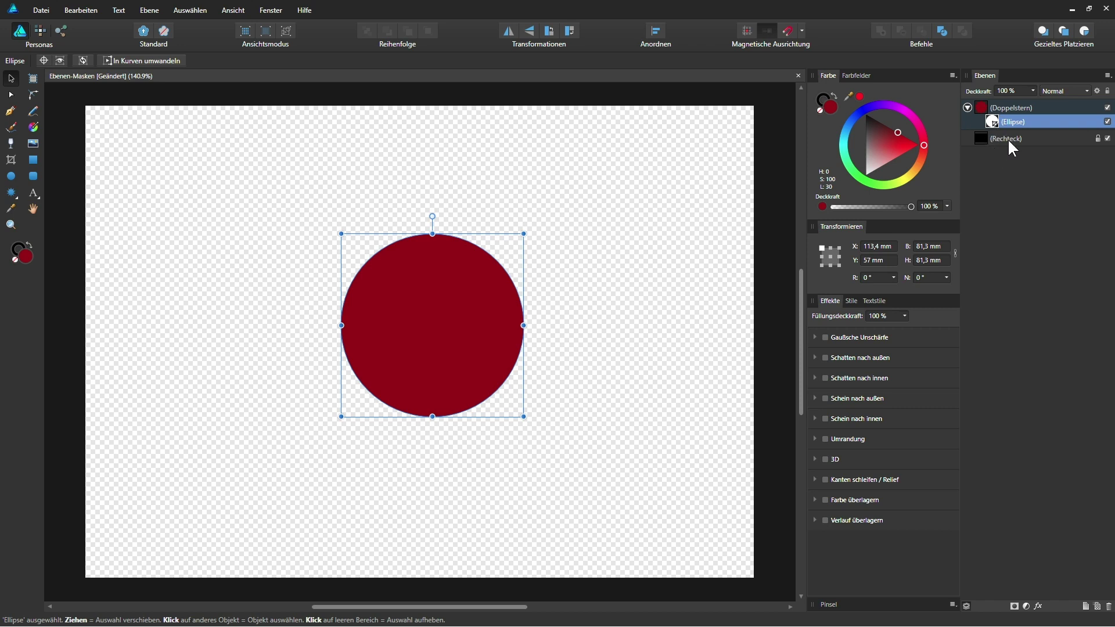
{"action": "left_click_drag", "start_coordinate": [982, 106], "coordinate": [985, 105]}
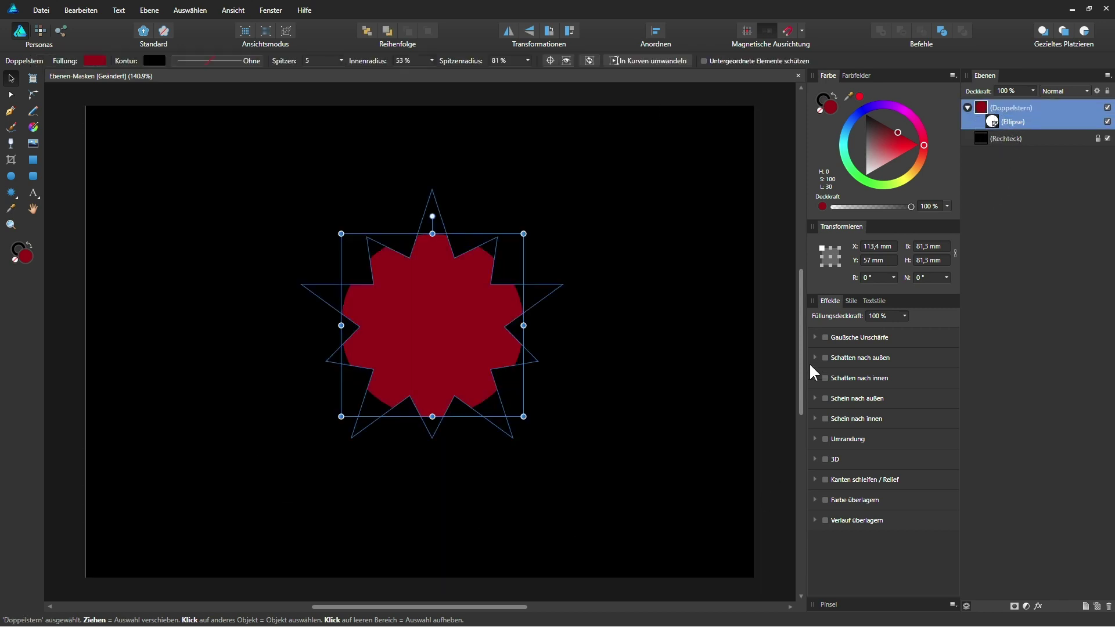
{"action": "left_click", "coordinate": [768, 343]}
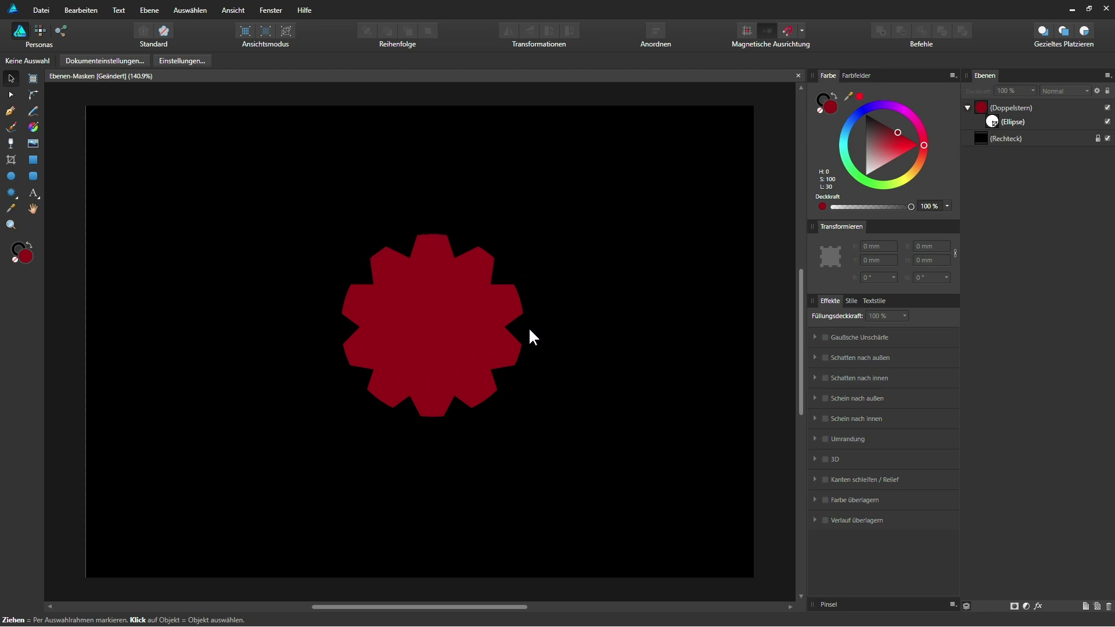
{"action": "left_click", "coordinate": [995, 120]}
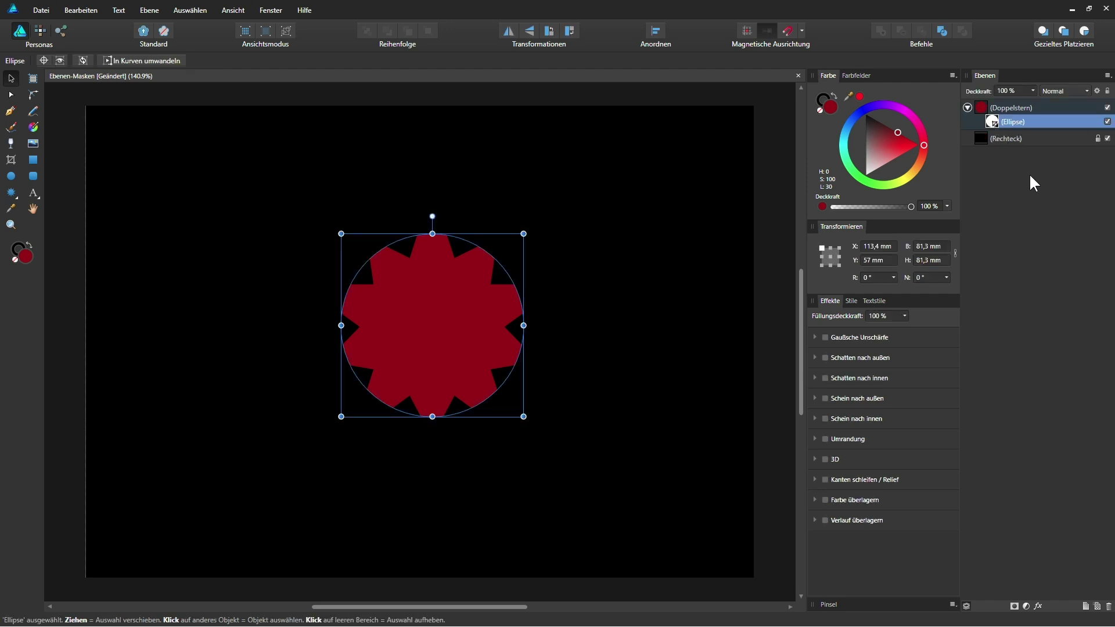
Apply a 100 px Gaußsche Unschärfe (Gaussian blur) layer effect to the nested circle.
{"action": "left_click", "coordinate": [1039, 607]}
{"action": "left_click_drag", "start_coordinate": [562, 155], "coordinate": [777, 261]}
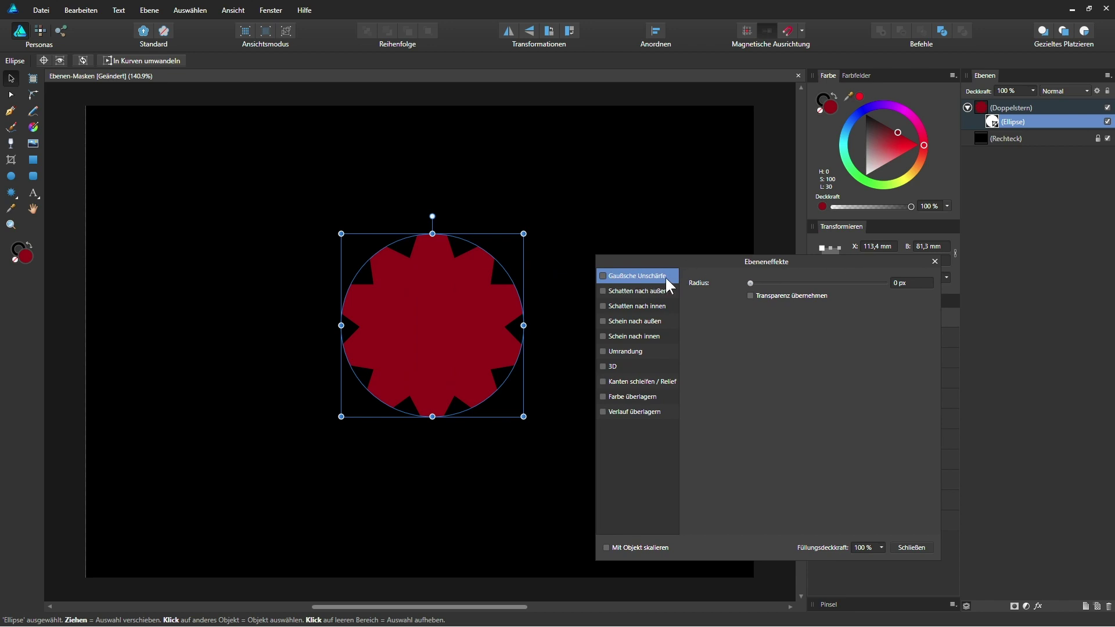
{"action": "left_click", "coordinate": [603, 277]}
{"action": "left_click_drag", "start_coordinate": [752, 282], "coordinate": [903, 284]}
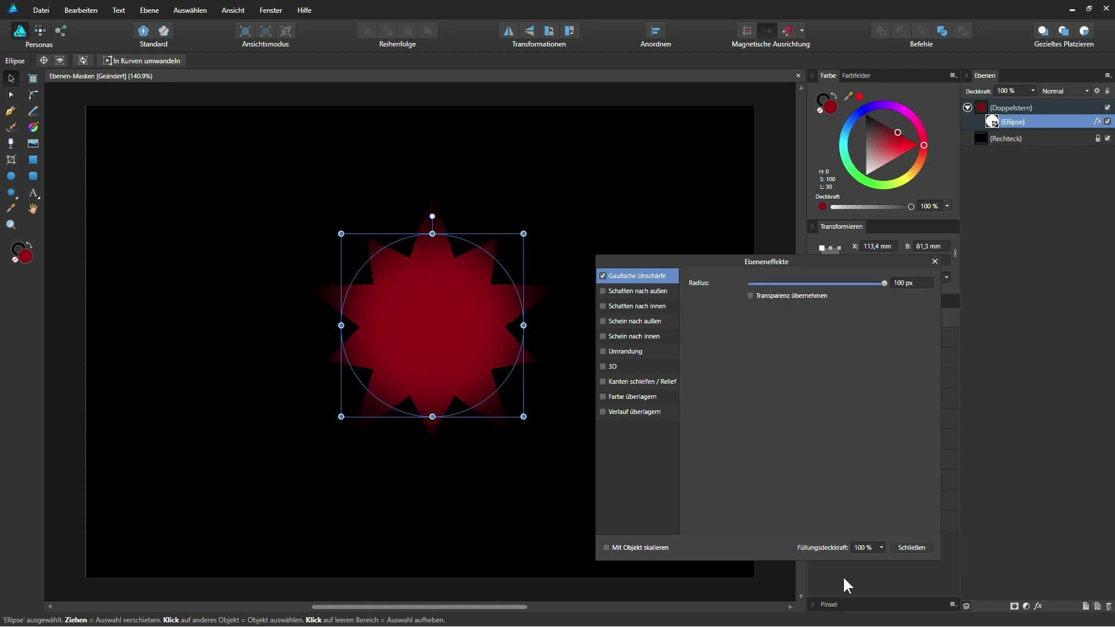
{"action": "left_click", "coordinate": [912, 547]}
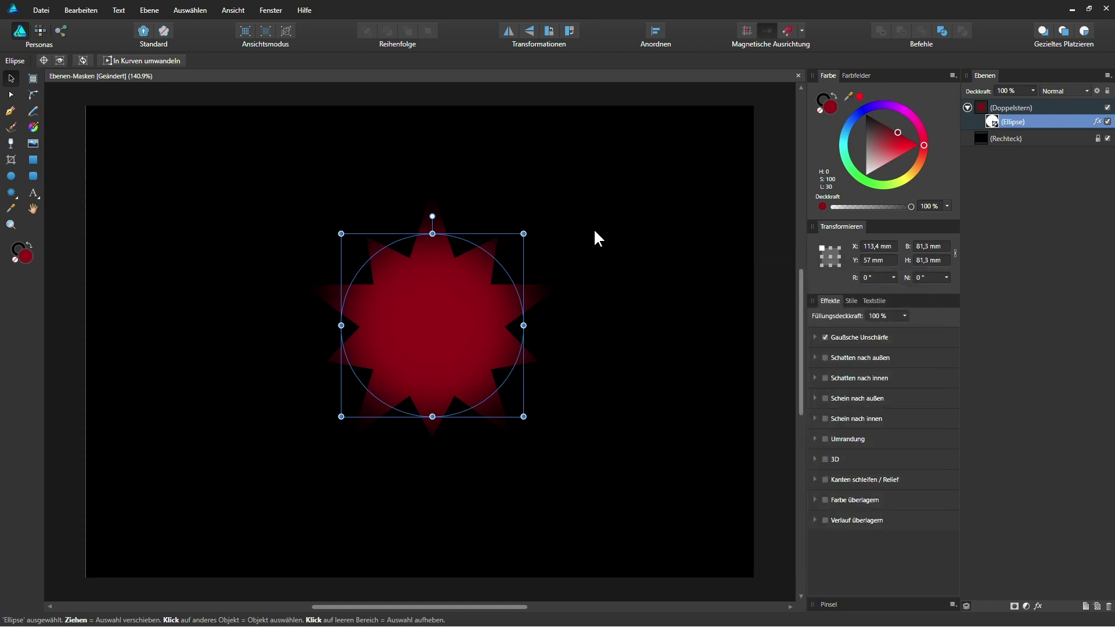
{"action": "left_click", "coordinate": [745, 380]}
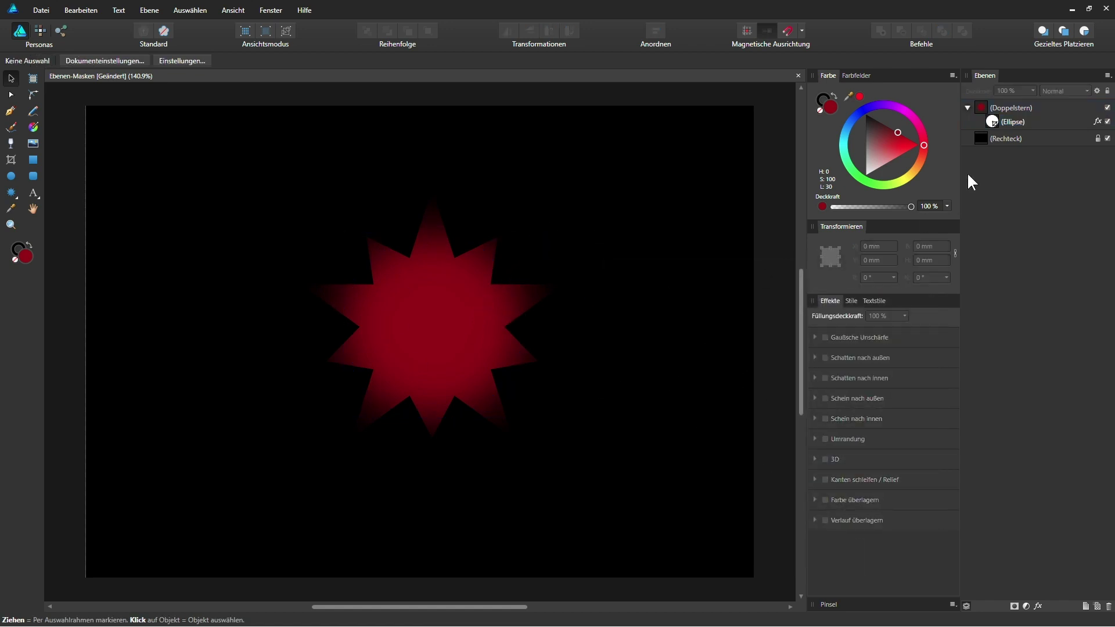
Nudge the circle mask slightly left and switch it to erase blend mode.
{"action": "left_click", "coordinate": [995, 124]}
{"action": "mouse_move", "coordinate": [501, 308]}
{"action": "left_mouse_down"}
{"action": "mouse_move", "coordinate": [469, 306]}
{"action": "mouse_move", "coordinate": [498, 311]}
{"action": "left_mouse_up"}
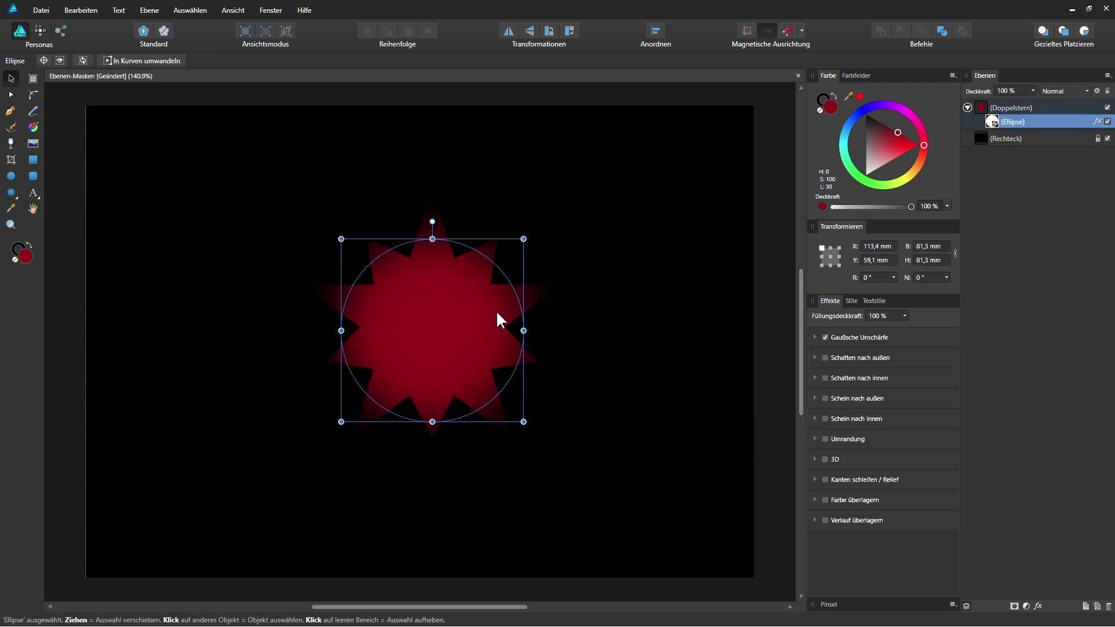
{"action": "left_click", "coordinate": [758, 318]}
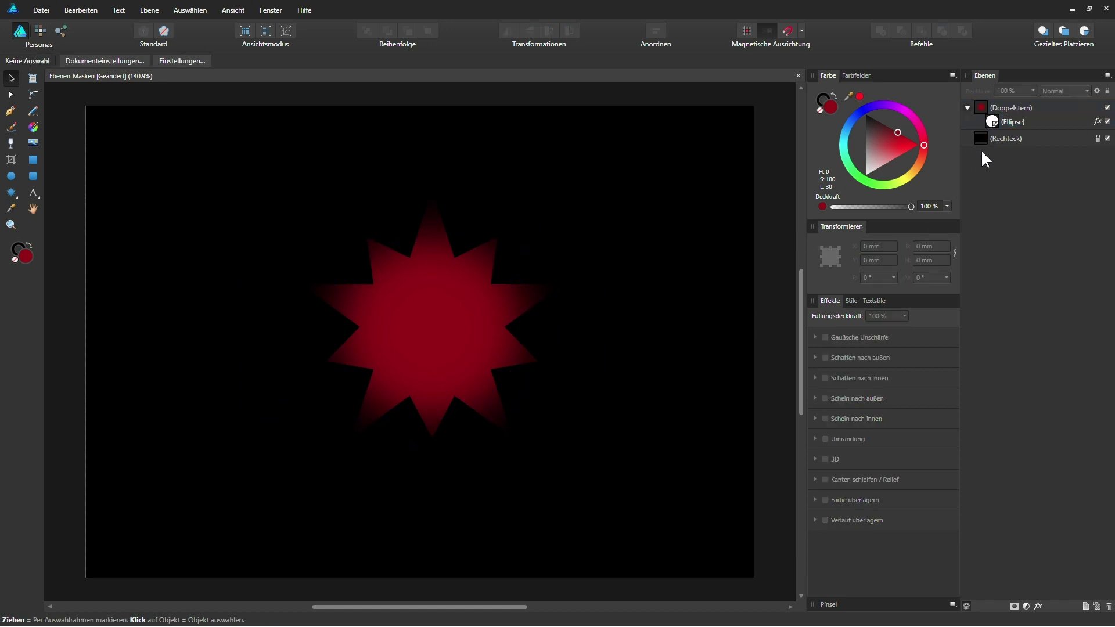
{"action": "key", "text": "shift+minus"}
Toggle the ellipse layer's visibility to compare, leaving it hidden.
{"action": "left_click", "coordinate": [1107, 121]}
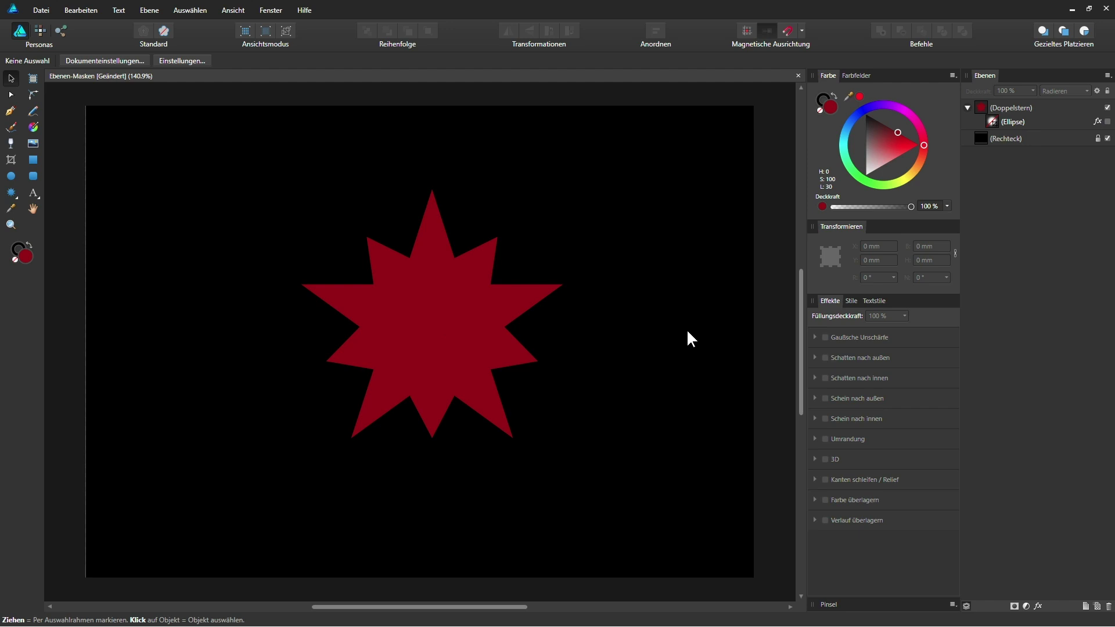
{"action": "left_click", "coordinate": [1107, 122]}
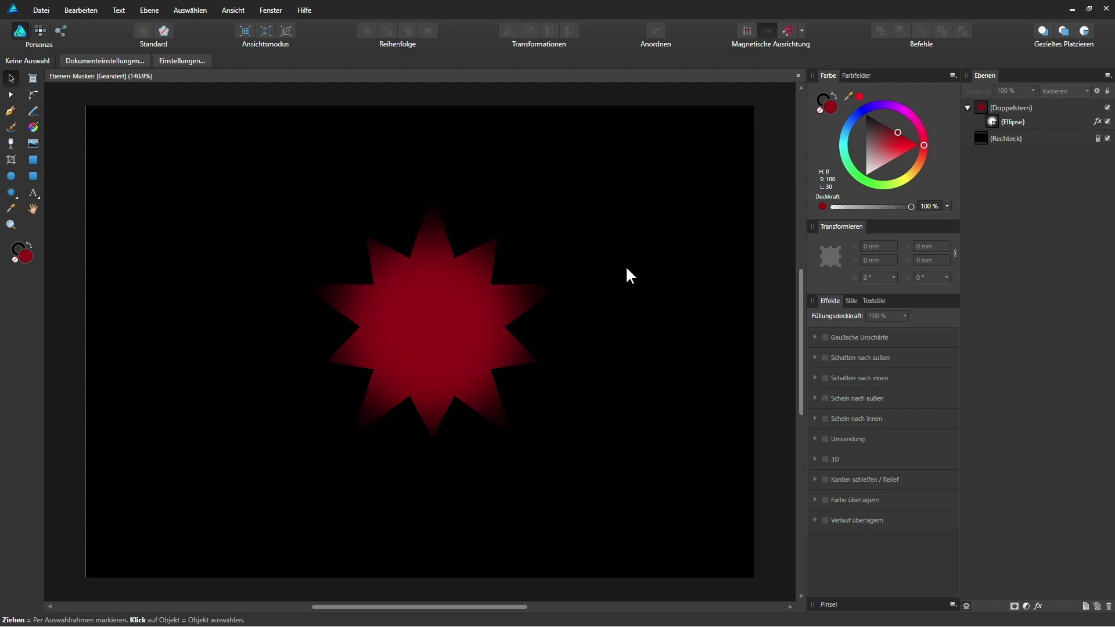
{"action": "left_click", "coordinate": [1107, 121]}
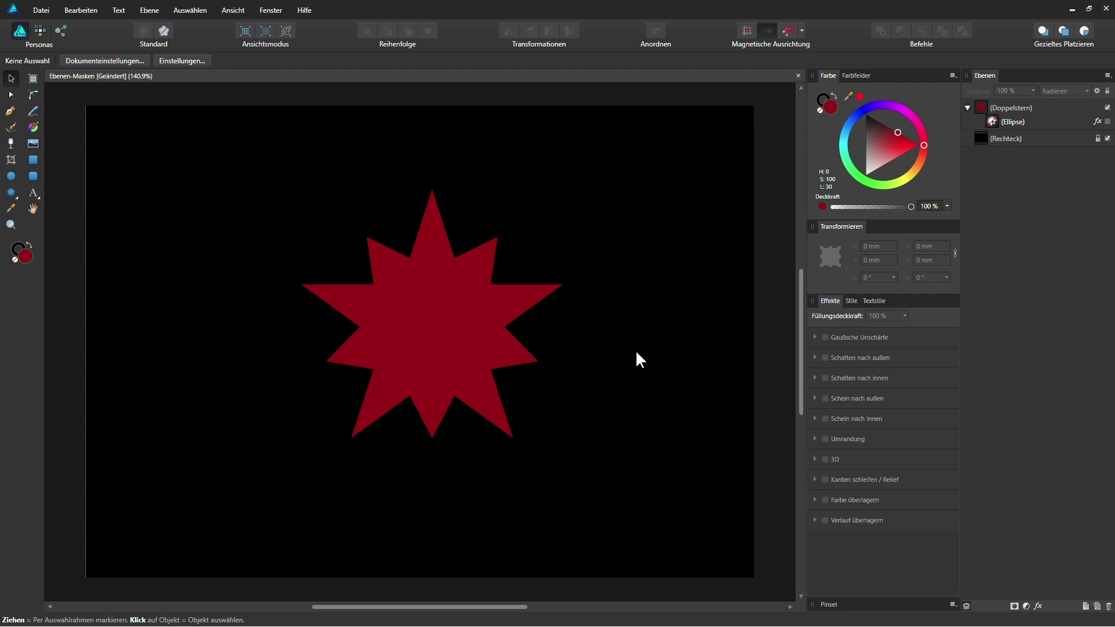
Draw a 105.5 mm circle over the star's right side and move it into the Doppelstern group.
{"action": "left_click", "coordinate": [10, 176]}
{"action": "left_click_drag", "start_coordinate": [418, 205], "coordinate": [655, 442]}
{"action": "left_click", "coordinate": [10, 78]}
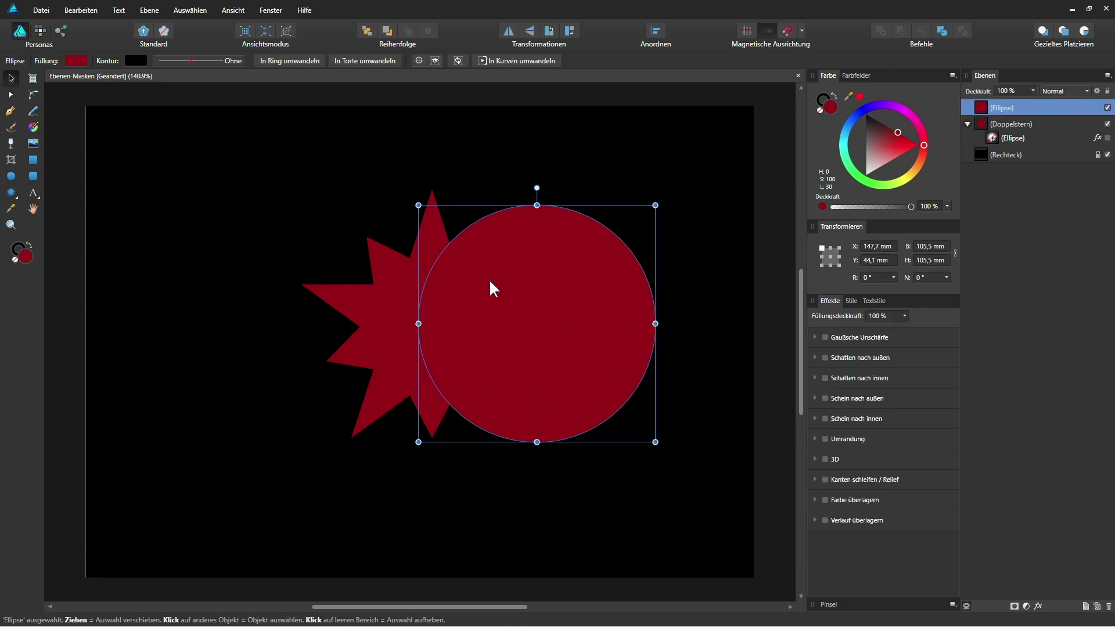
{"action": "left_click_drag", "start_coordinate": [490, 281], "coordinate": [502, 288]}
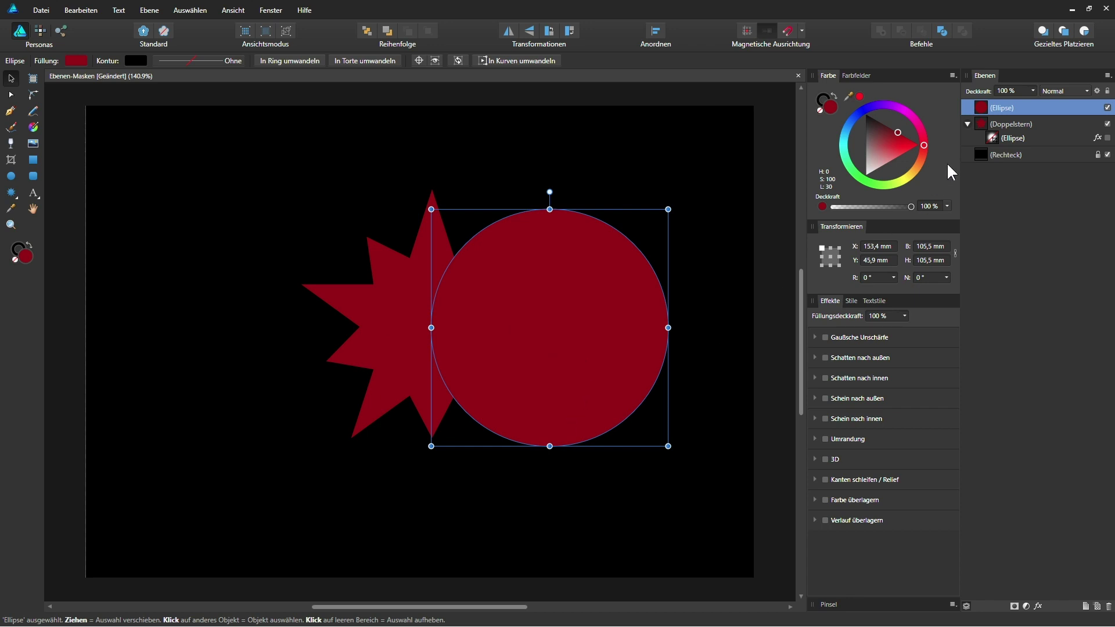
{"action": "left_click_drag", "start_coordinate": [983, 108], "coordinate": [992, 144]}
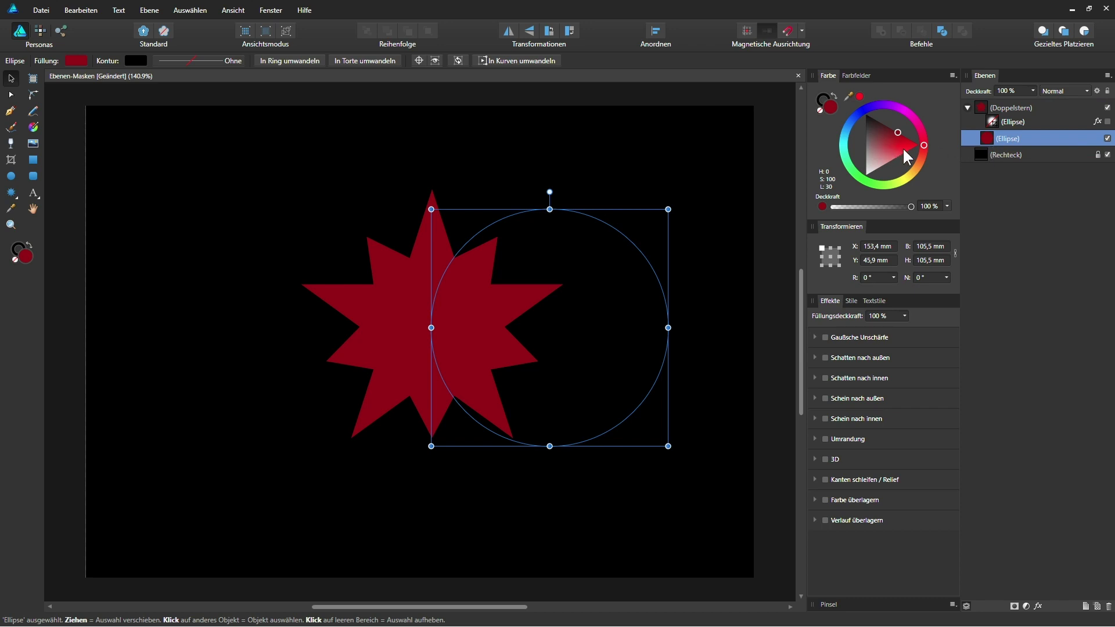
Make the circle orange and set its blend mode to Radieren (erase).
{"action": "left_click_drag", "start_coordinate": [923, 145], "coordinate": [921, 160]}
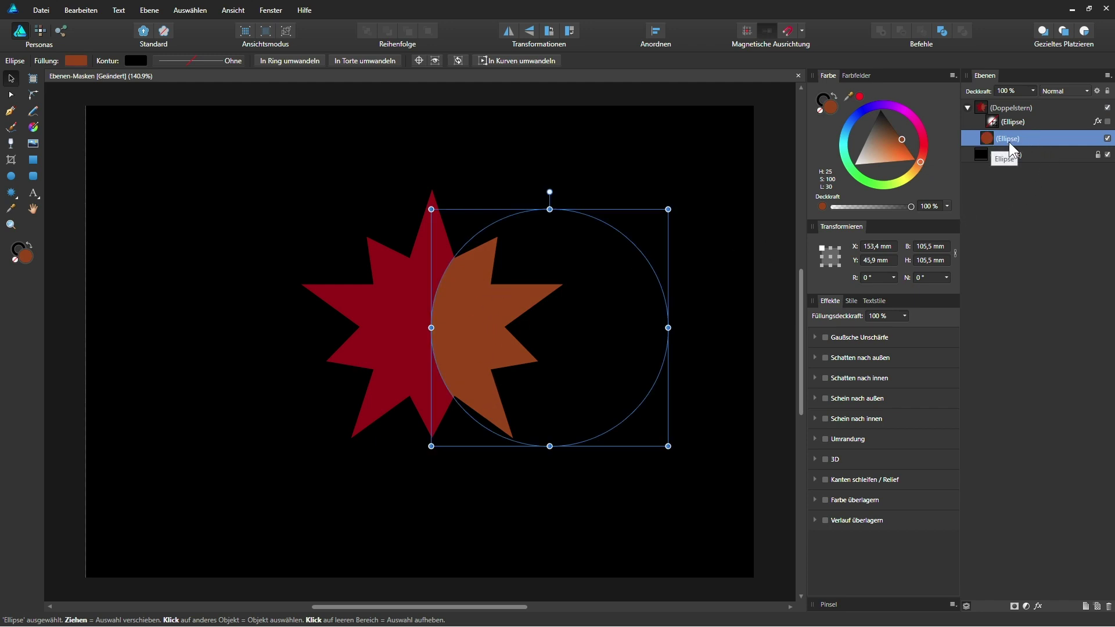
{"action": "left_click", "coordinate": [1066, 91]}
{"action": "left_click_drag", "start_coordinate": [1086, 109], "coordinate": [1086, 227]}
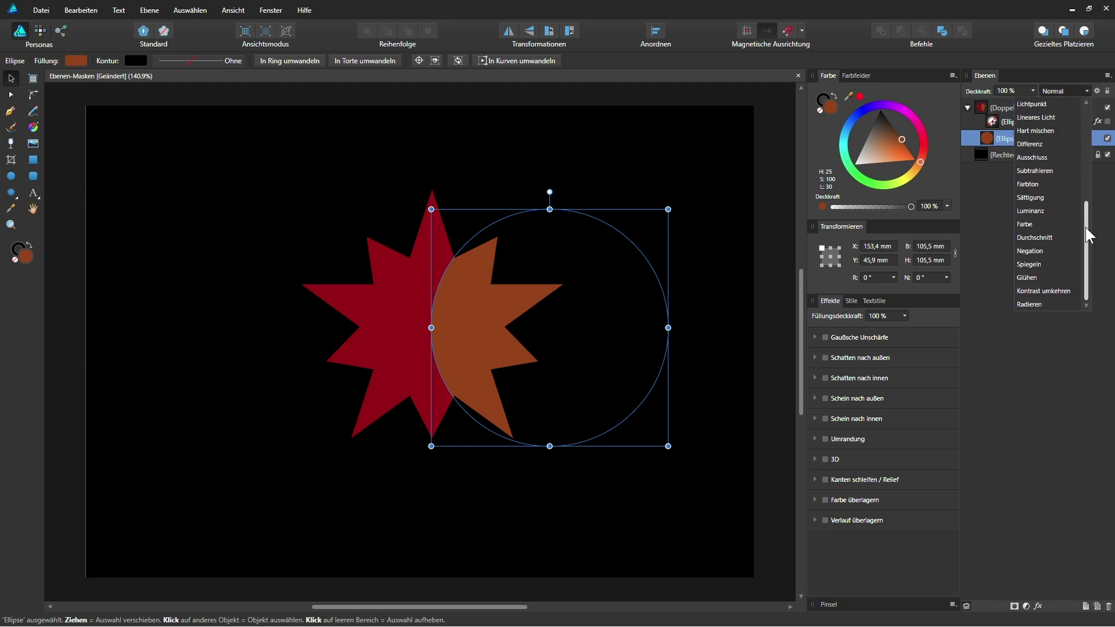
{"action": "left_click", "coordinate": [1039, 301]}
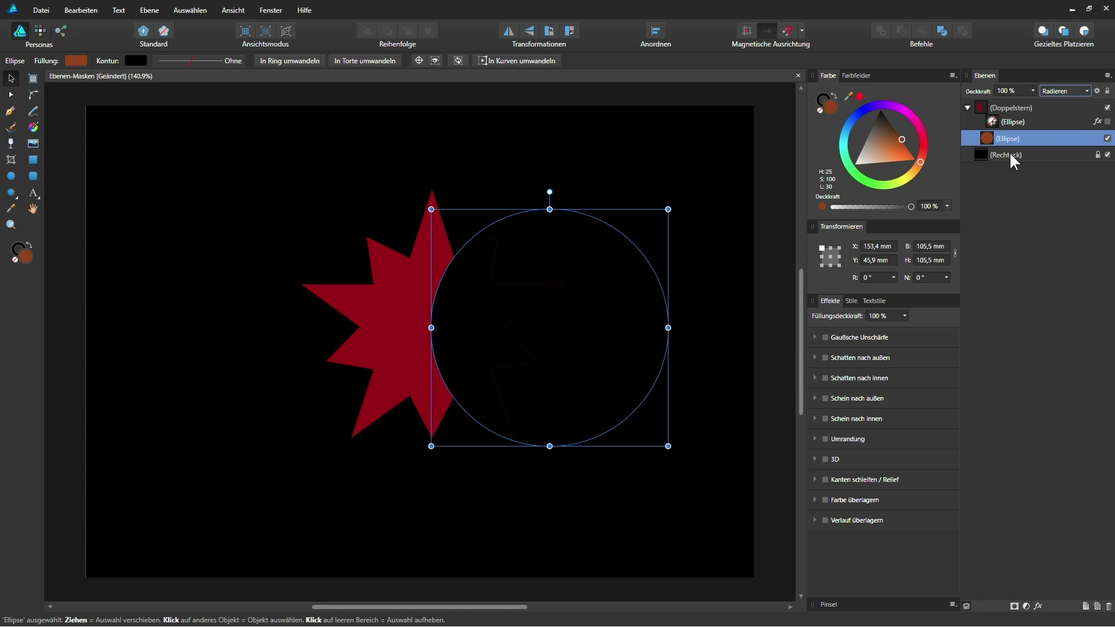
Preview the cut, then move the erasing circle slightly left and down.
{"action": "left_click", "coordinate": [968, 108]}
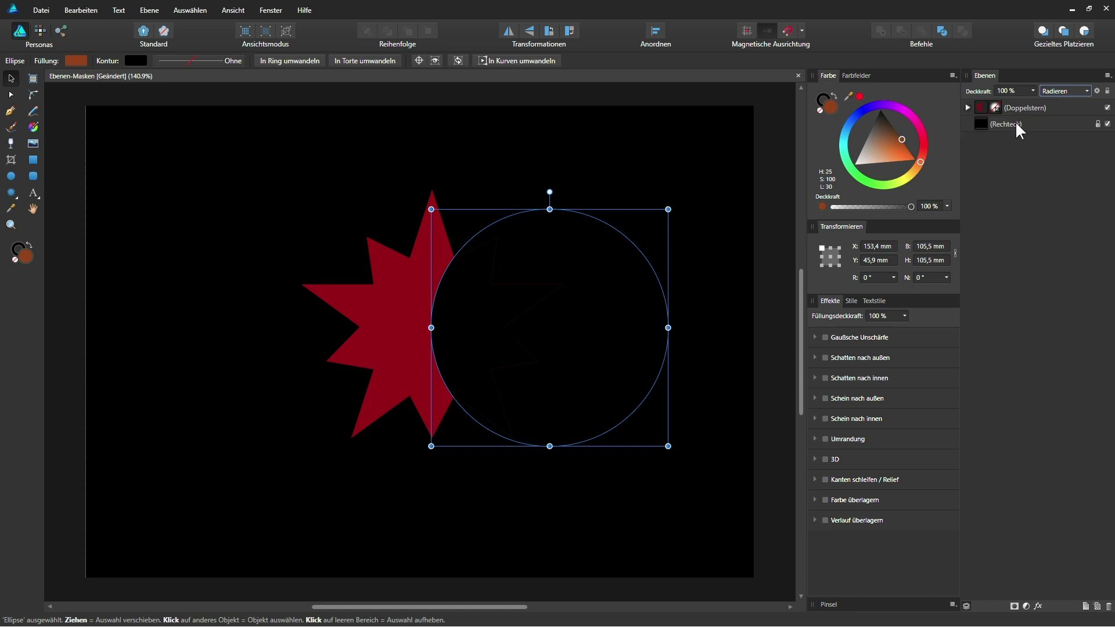
{"action": "left_click", "coordinate": [967, 107]}
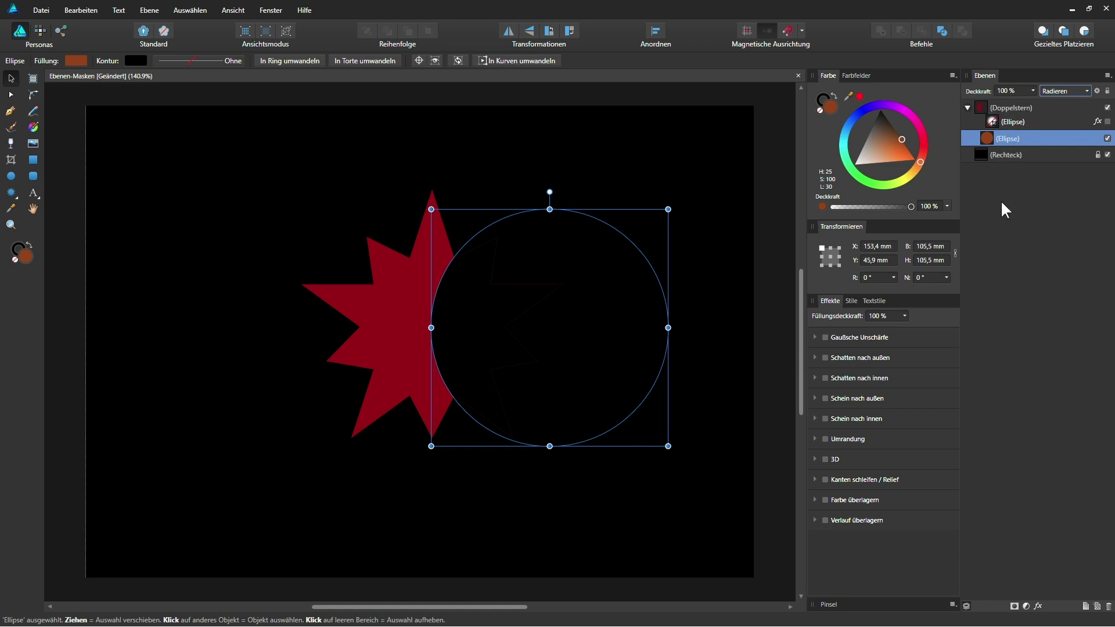
{"action": "left_click", "coordinate": [768, 353]}
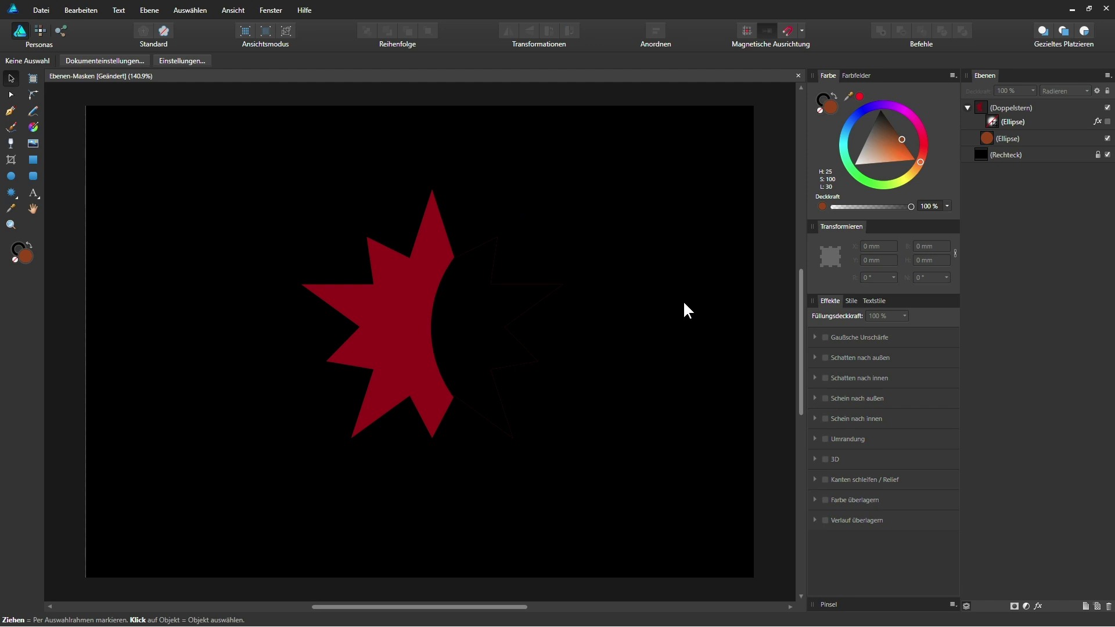
{"action": "left_click", "coordinate": [991, 138]}
{"action": "mouse_move", "coordinate": [643, 323]}
{"action": "left_mouse_down"}
{"action": "mouse_move", "coordinate": [549, 361]}
{"action": "mouse_move", "coordinate": [569, 324]}
{"action": "mouse_move", "coordinate": [564, 334]}
{"action": "left_mouse_up"}
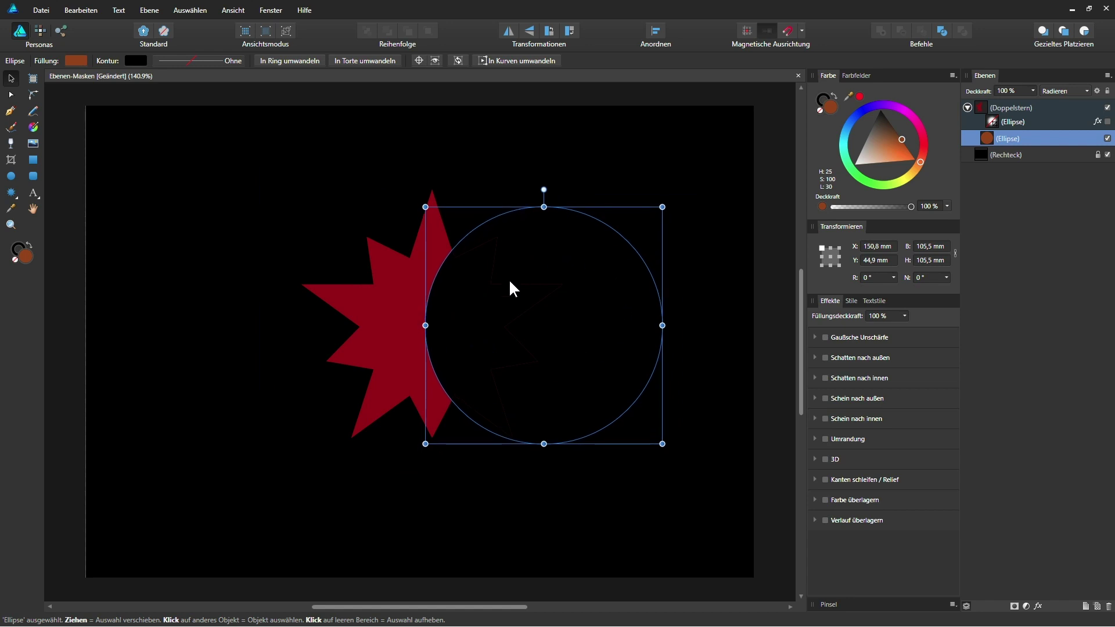
Deselect and zoom in to inspect the cut edge, then fit the whole page back into view.
{"action": "left_click", "coordinate": [770, 417]}
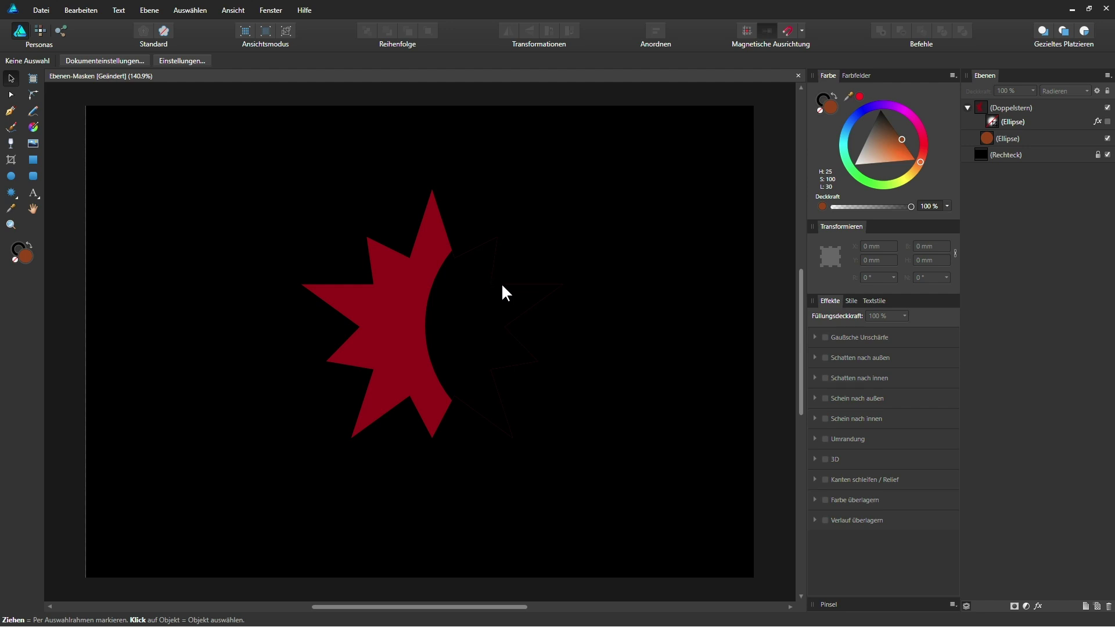
{"action": "scroll", "coordinate": [511, 290], "scroll_direction": "up", "scroll_amount": 2}
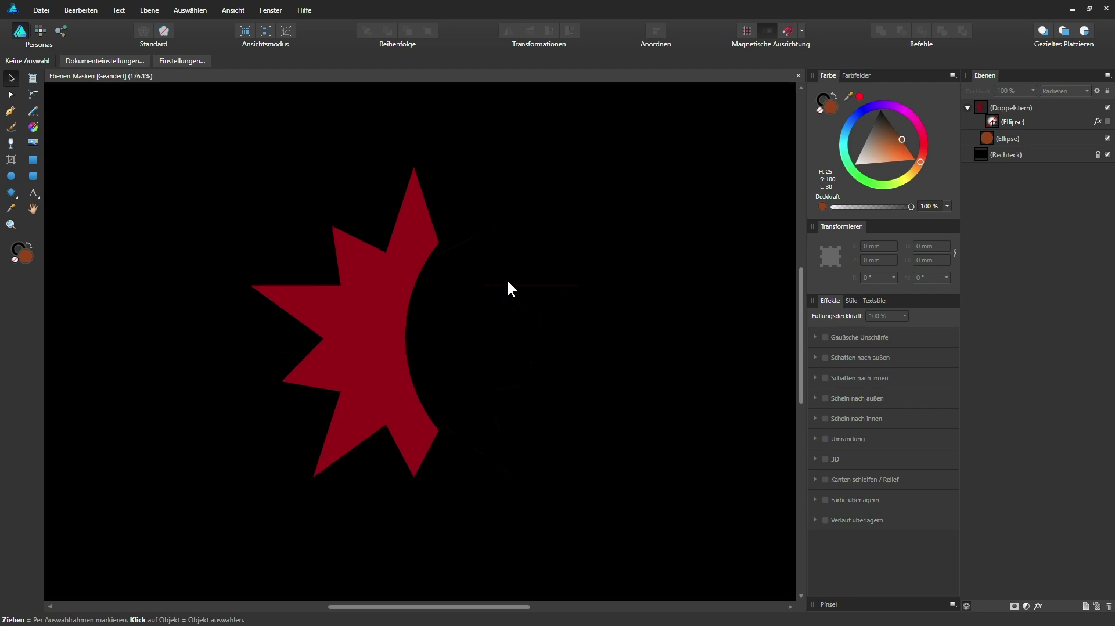
{"action": "scroll", "coordinate": [507, 279], "scroll_direction": "up", "scroll_amount": 5}
{"action": "scroll", "coordinate": [521, 300], "scroll_direction": "up", "scroll_amount": 6}
{"action": "scroll", "coordinate": [517, 302], "scroll_direction": "up", "scroll_amount": 1}
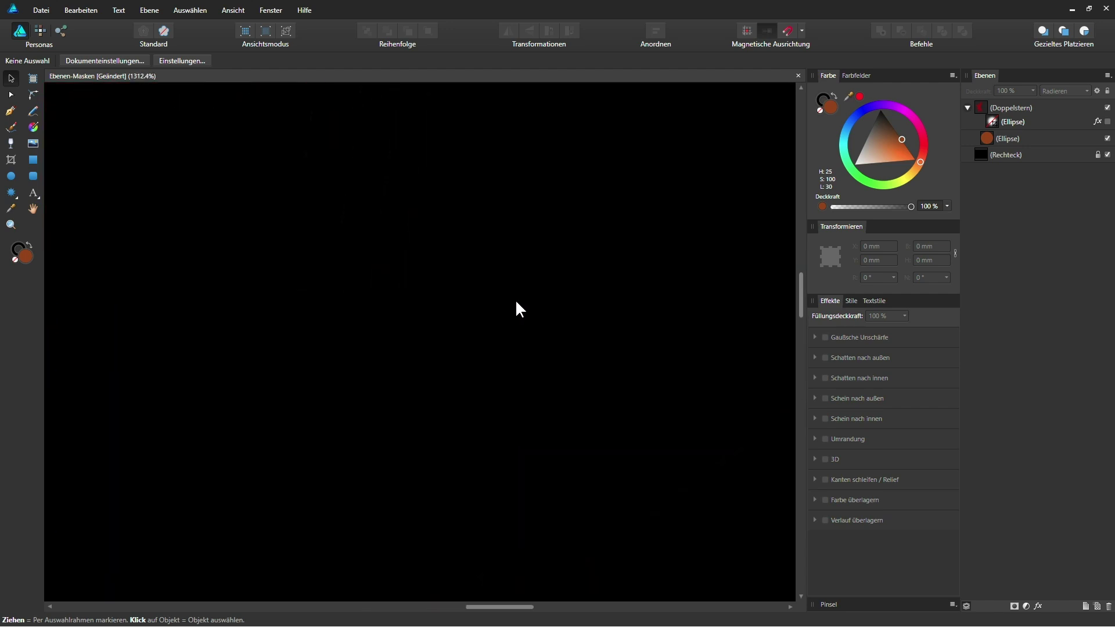
{"action": "scroll", "coordinate": [515, 298], "scroll_direction": "up", "scroll_amount": 1}
{"action": "scroll", "coordinate": [512, 284], "scroll_direction": "up", "scroll_amount": 1}
{"action": "scroll", "coordinate": [513, 294], "scroll_direction": "up", "scroll_amount": 3}
{"action": "scroll", "coordinate": [508, 308], "scroll_direction": "up", "scroll_amount": 3}
{"action": "double_click", "coordinate": [32, 212]}
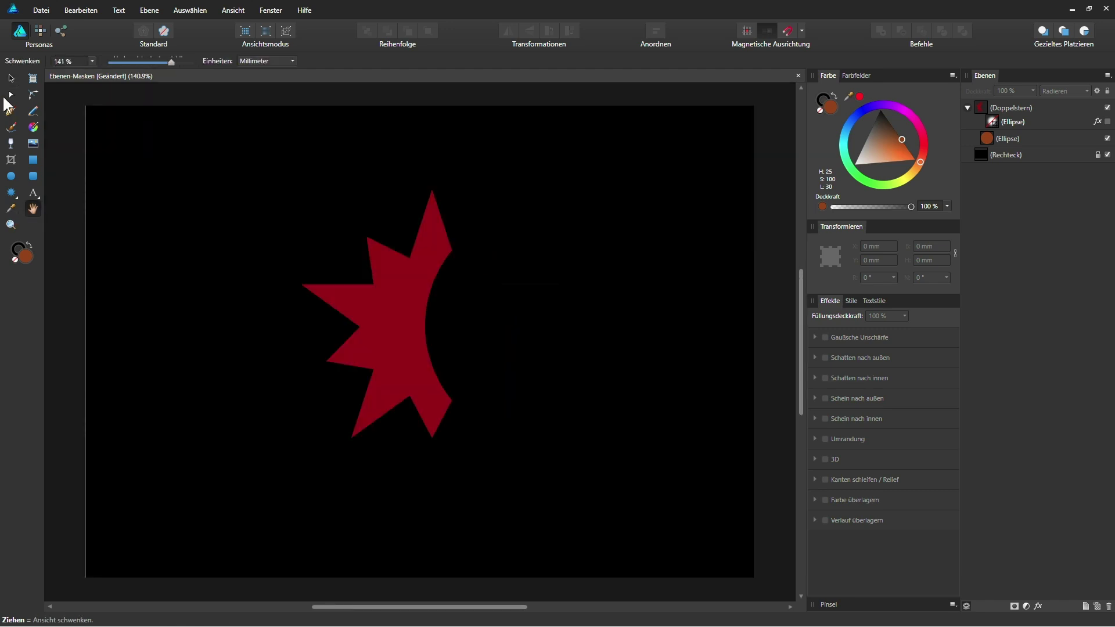
{"action": "left_click", "coordinate": [11, 79]}
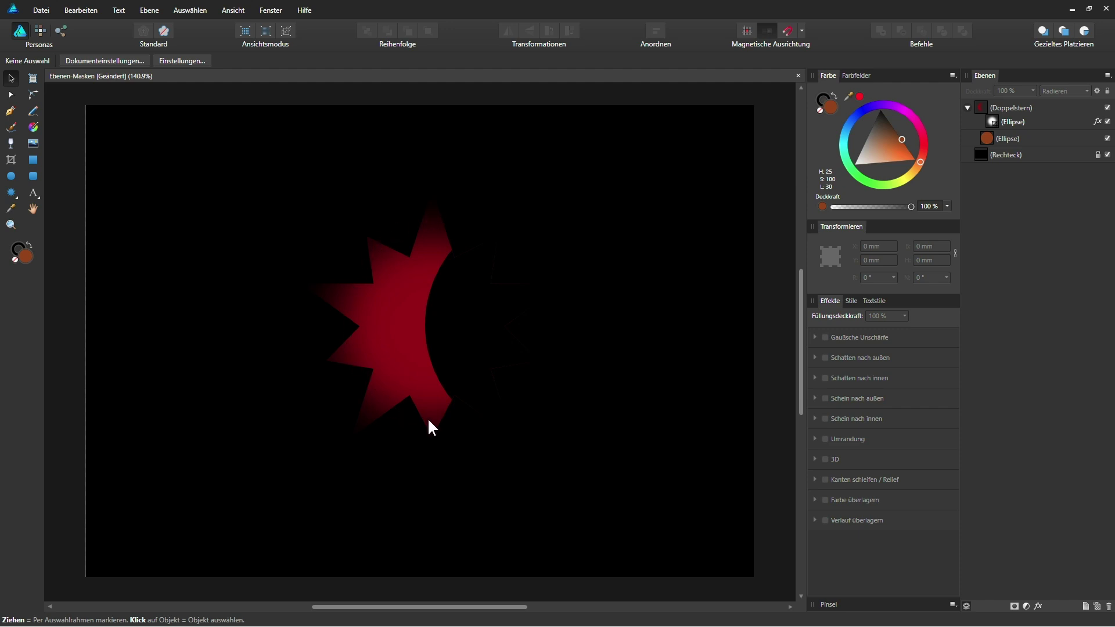
Give the erasing circle a 29,5 px Gaußsche Unschärfe layer effect.
{"action": "left_click", "coordinate": [1011, 139]}
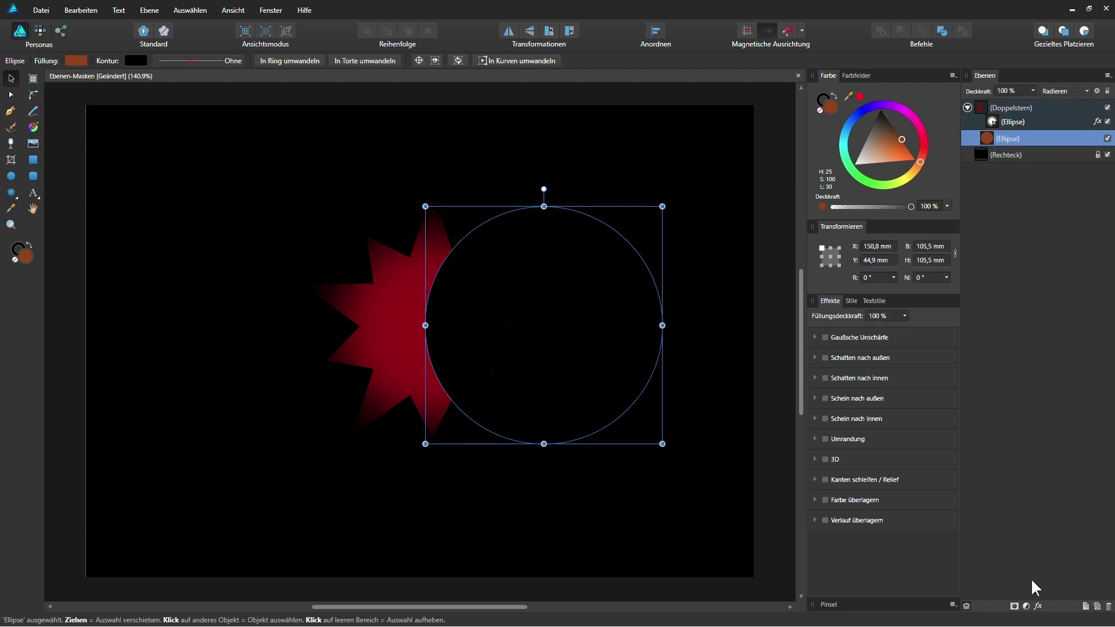
{"action": "left_click", "coordinate": [1038, 605]}
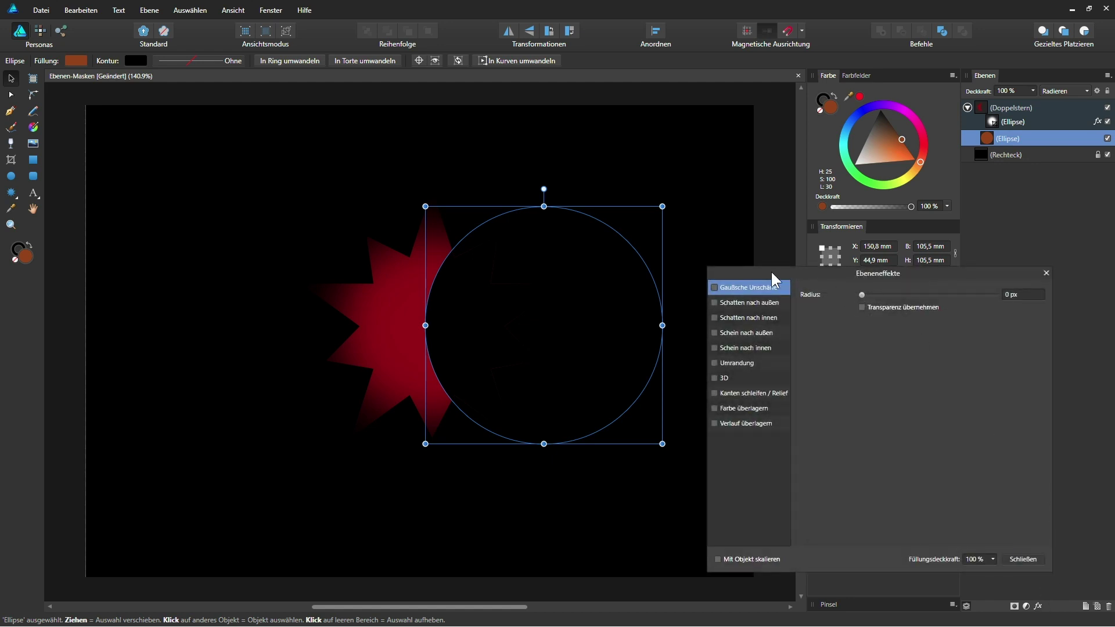
{"action": "left_click", "coordinate": [715, 287]}
{"action": "left_click_drag", "start_coordinate": [862, 295], "coordinate": [950, 295]}
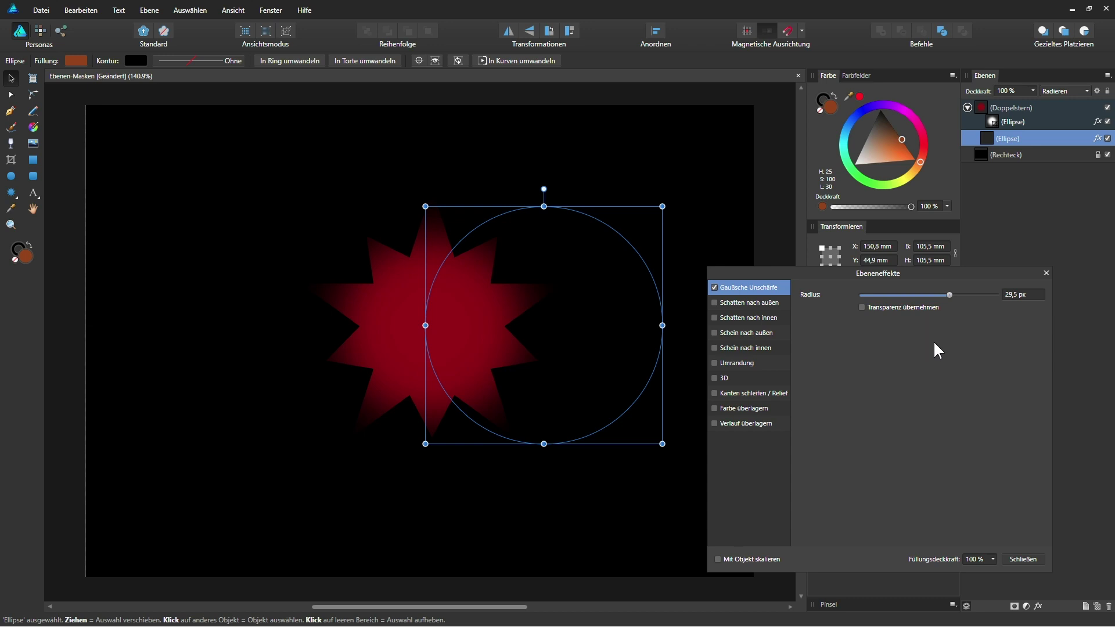
{"action": "left_click", "coordinate": [1010, 557]}
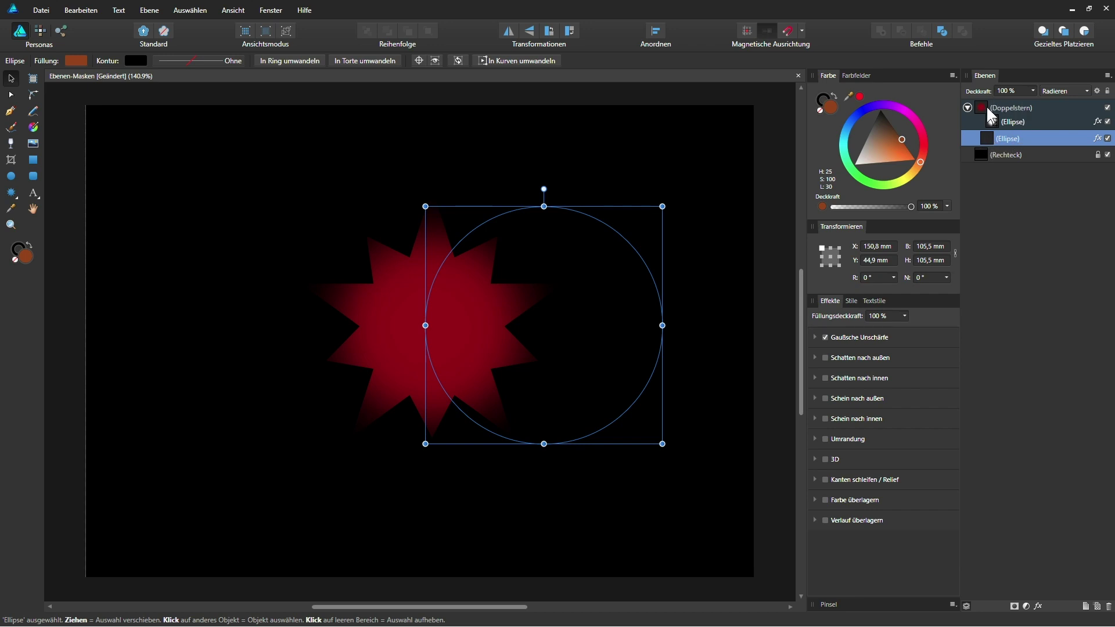
{"action": "left_click_drag", "start_coordinate": [988, 137], "coordinate": [990, 104]}
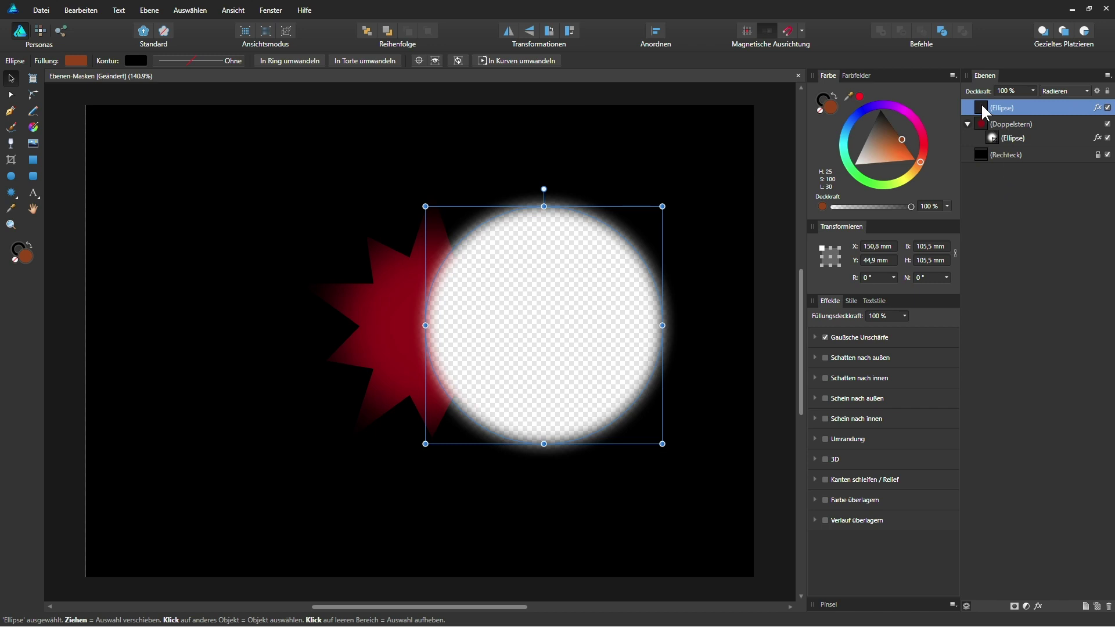
{"action": "left_click_drag", "start_coordinate": [991, 132], "coordinate": [991, 147]}
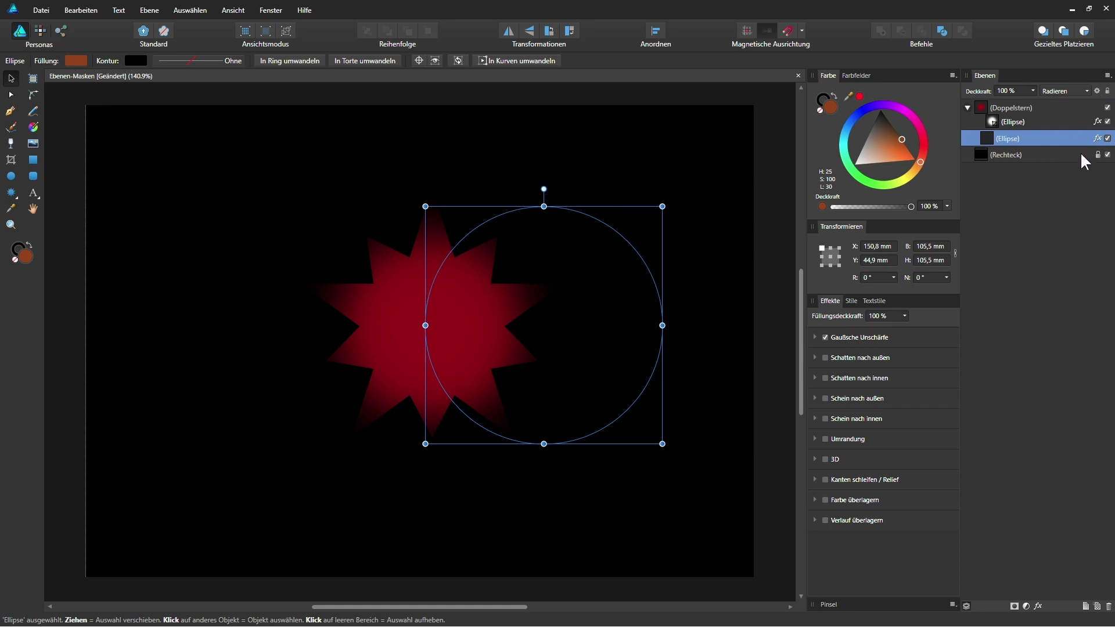
Switch off the ellipse's Gaußsche Unschärfe layer effect, then deselect the ellipse.
{"action": "left_click", "coordinate": [1097, 138]}
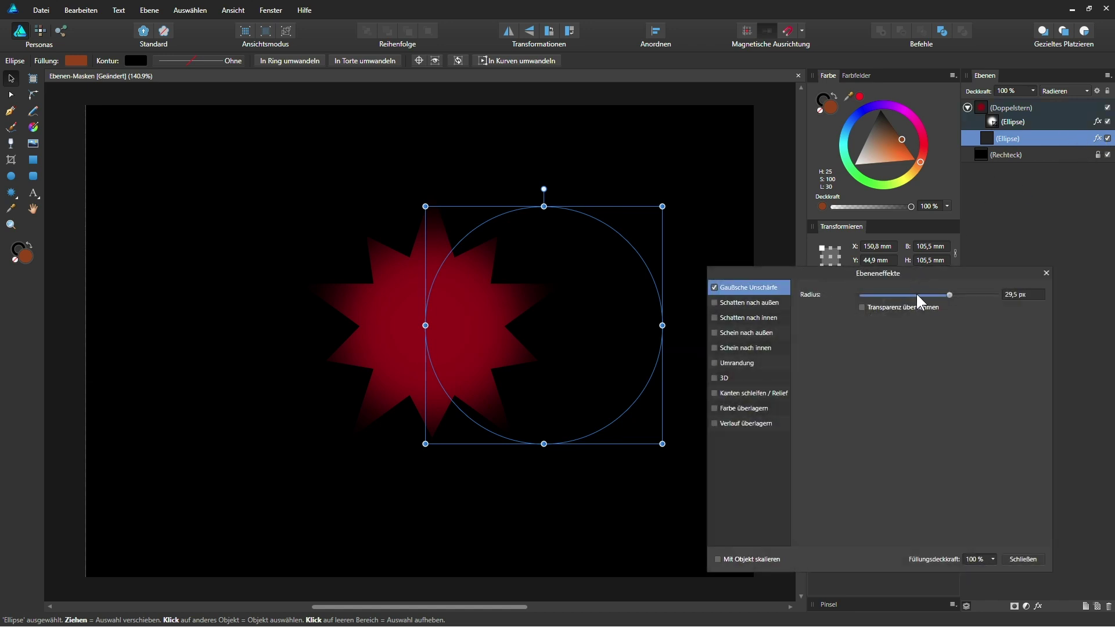
{"action": "left_click", "coordinate": [715, 287]}
{"action": "left_click", "coordinate": [1023, 560]}
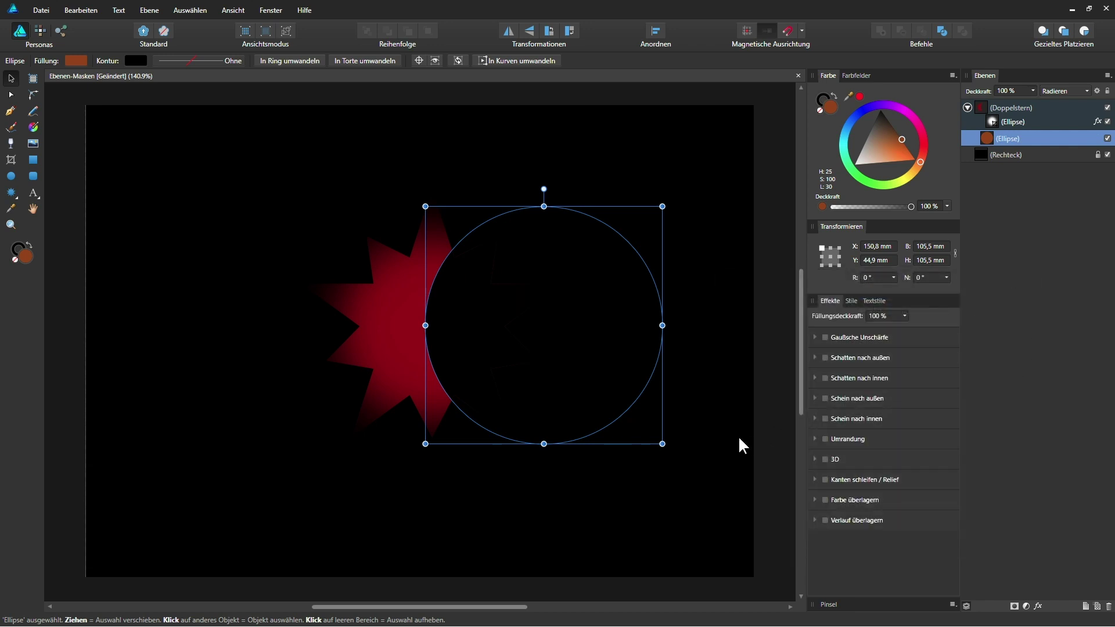
{"action": "left_click", "coordinate": [772, 437]}
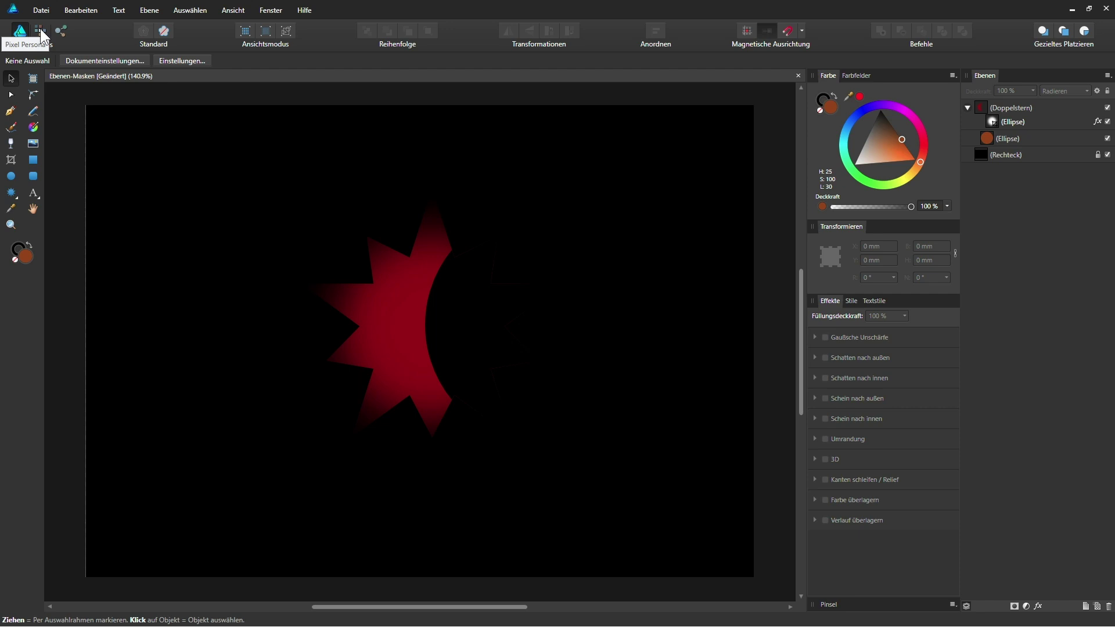
Hide both Ellipse layers, then add a Maskierungsebene to Doppelstern in the Pixel Persona.
{"action": "left_click", "coordinate": [1107, 121]}
{"action": "left_click", "coordinate": [1011, 107]}
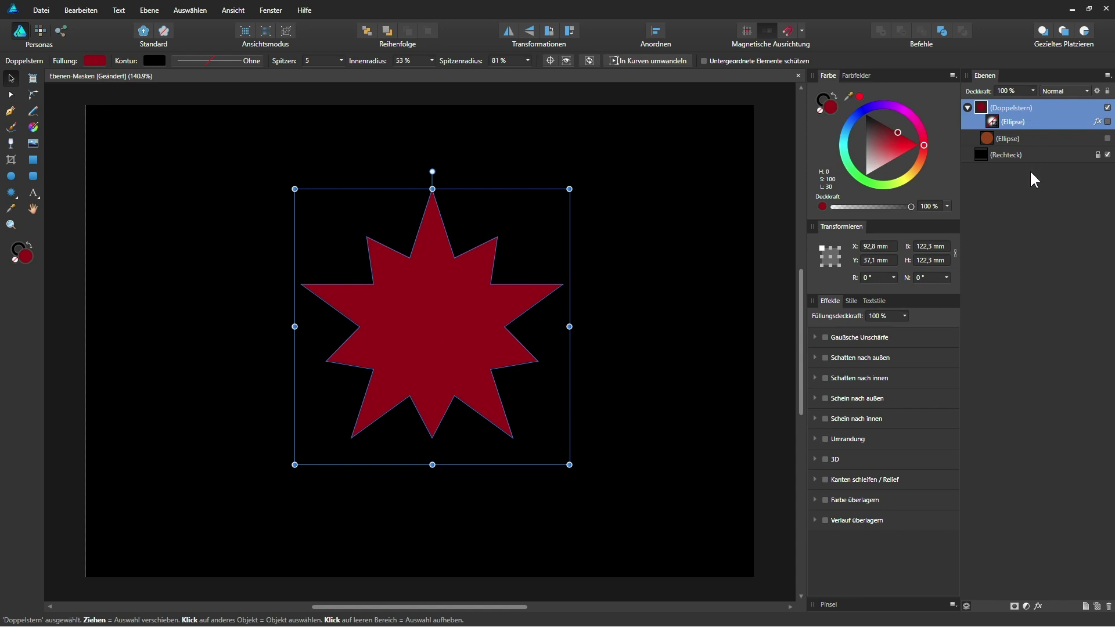
{"action": "left_click", "coordinate": [41, 31]}
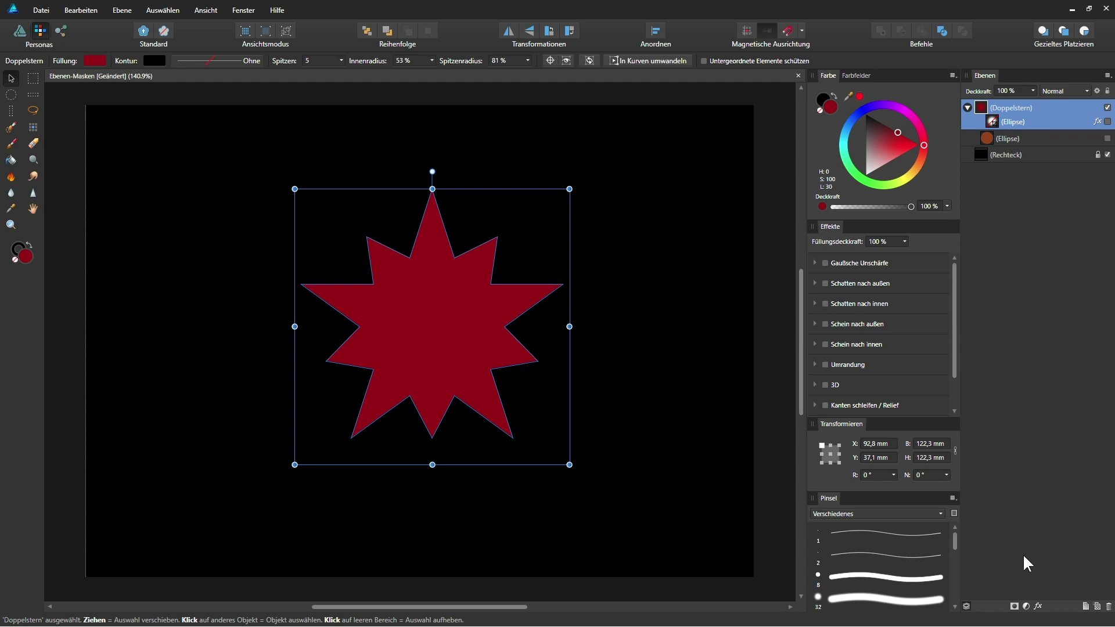
{"action": "left_click", "coordinate": [1015, 606]}
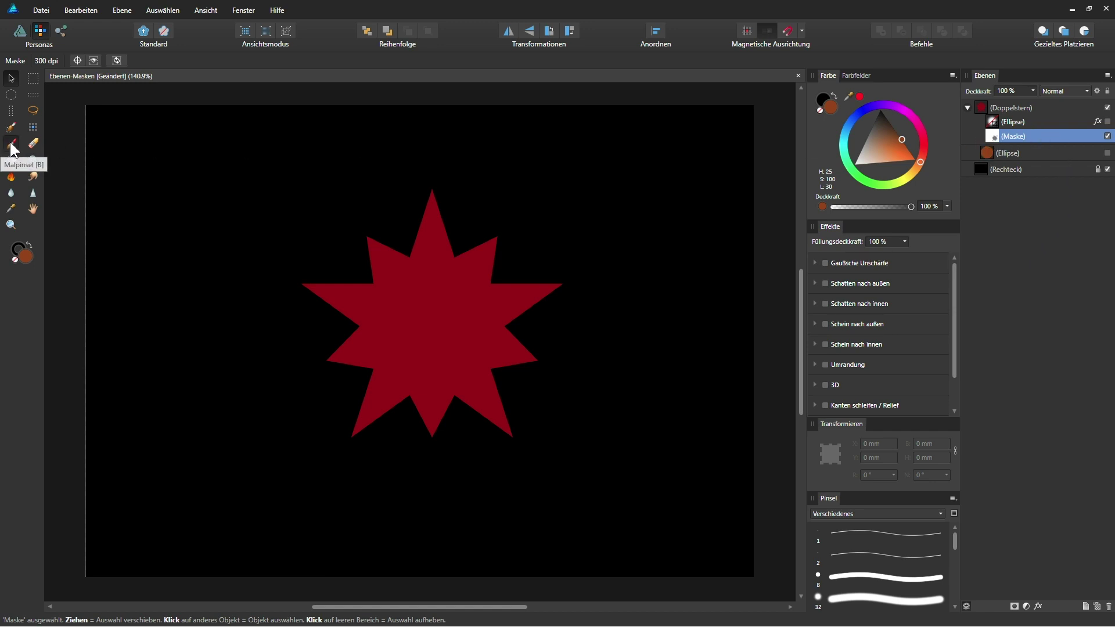
Pick the Malpinsel brush and try black dabs on the star's mask, undoing two.
{"action": "left_click", "coordinate": [9, 142]}
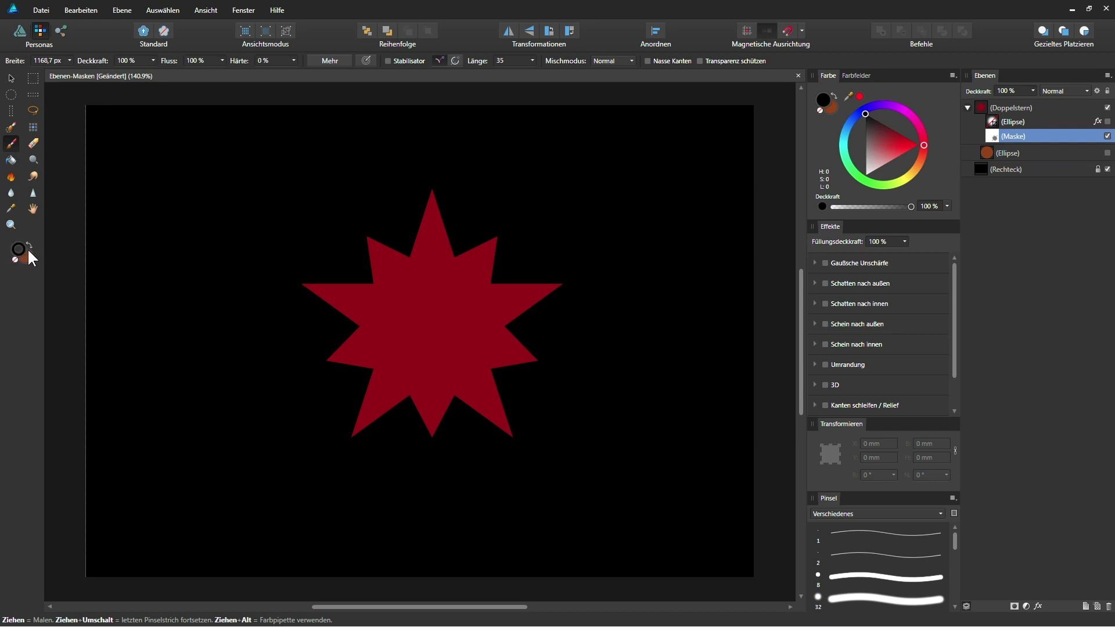
{"action": "left_click", "coordinate": [422, 327]}
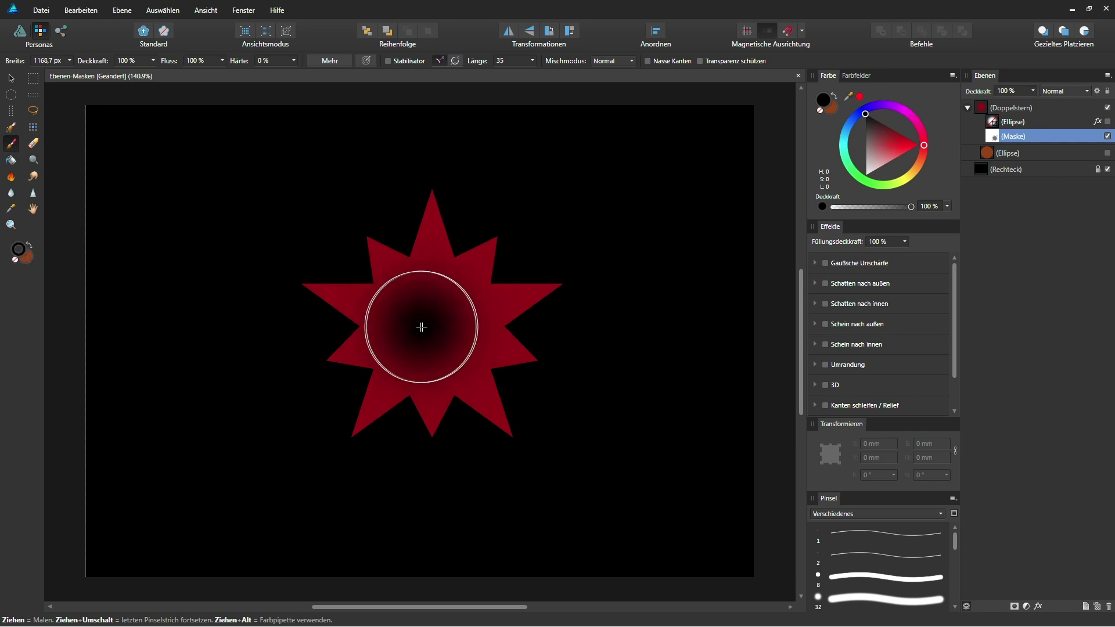
{"action": "key", "text": "ctrl+z"}
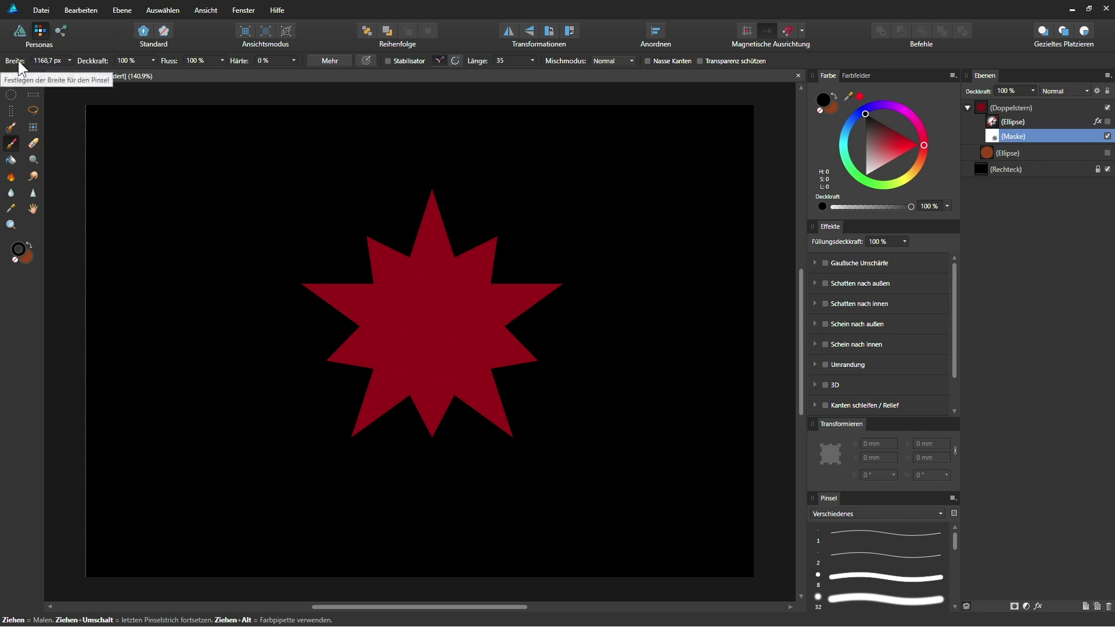
{"action": "left_click", "coordinate": [434, 297]}
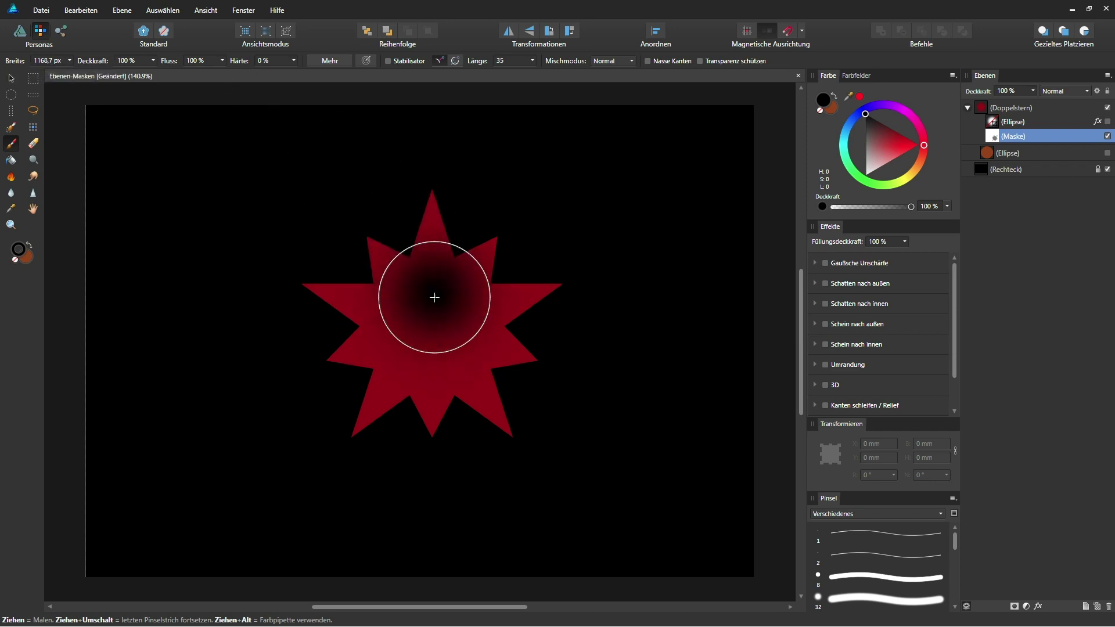
{"action": "key", "text": "ctrl+z"}
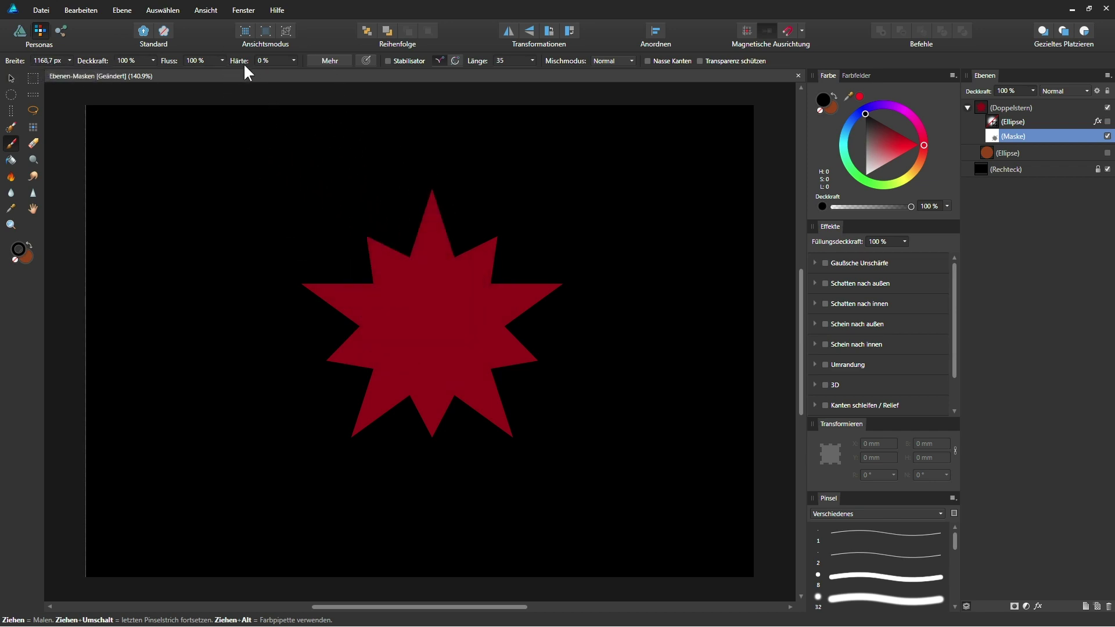
{"action": "left_click", "coordinate": [434, 325]}
At 0 % Härte, soften the star's left, top and right tips, then view the mask alone.
{"action": "left_click_drag", "start_coordinate": [364, 72], "coordinate": [378, 72]}
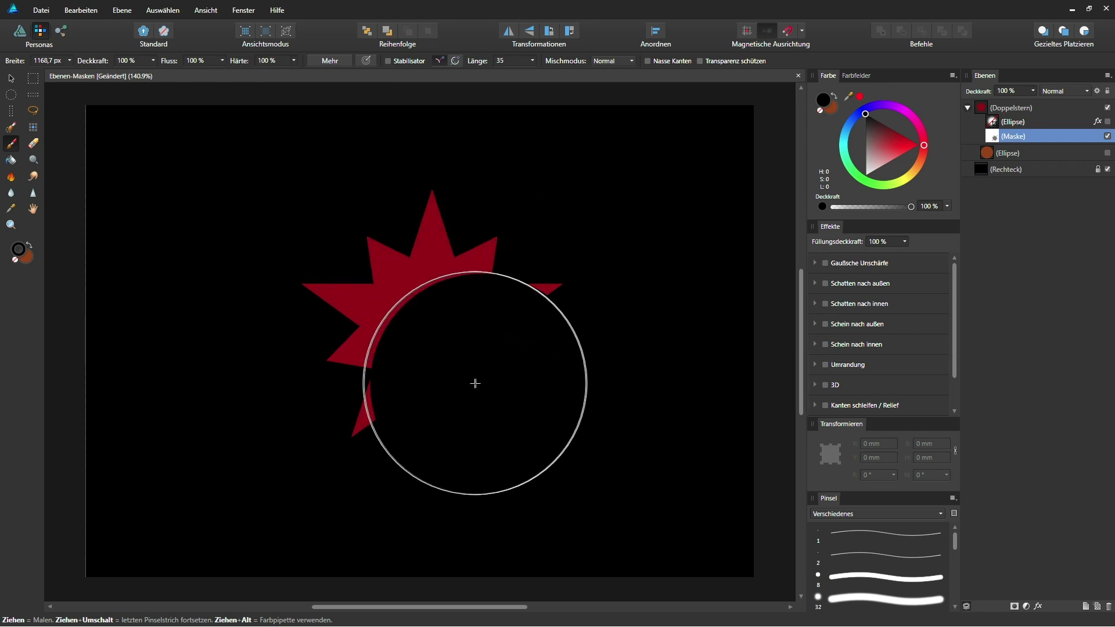
{"action": "left_click", "coordinate": [293, 61]}
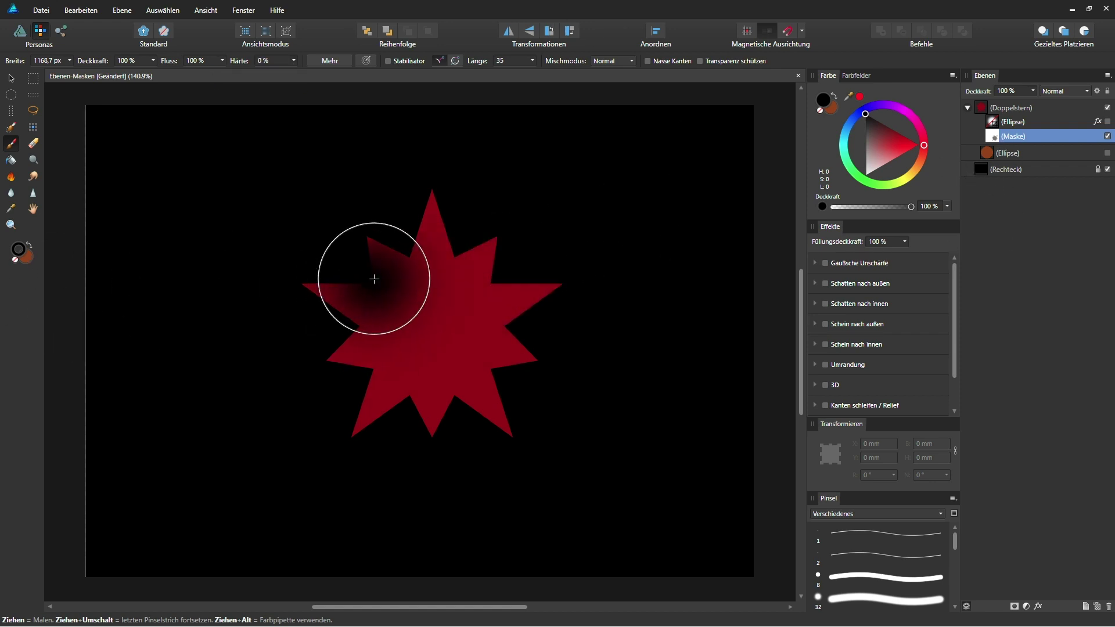
{"action": "mouse_move", "coordinate": [319, 301]}
{"action": "left_mouse_down"}
{"action": "mouse_move", "coordinate": [553, 233]}
{"action": "mouse_move", "coordinate": [577, 329]}
{"action": "mouse_move", "coordinate": [505, 443]}
{"action": "mouse_move", "coordinate": [365, 461]}
{"action": "mouse_move", "coordinate": [301, 405]}
{"action": "mouse_move", "coordinate": [281, 311]}
{"action": "mouse_move", "coordinate": [294, 261]}
{"action": "left_mouse_up"}
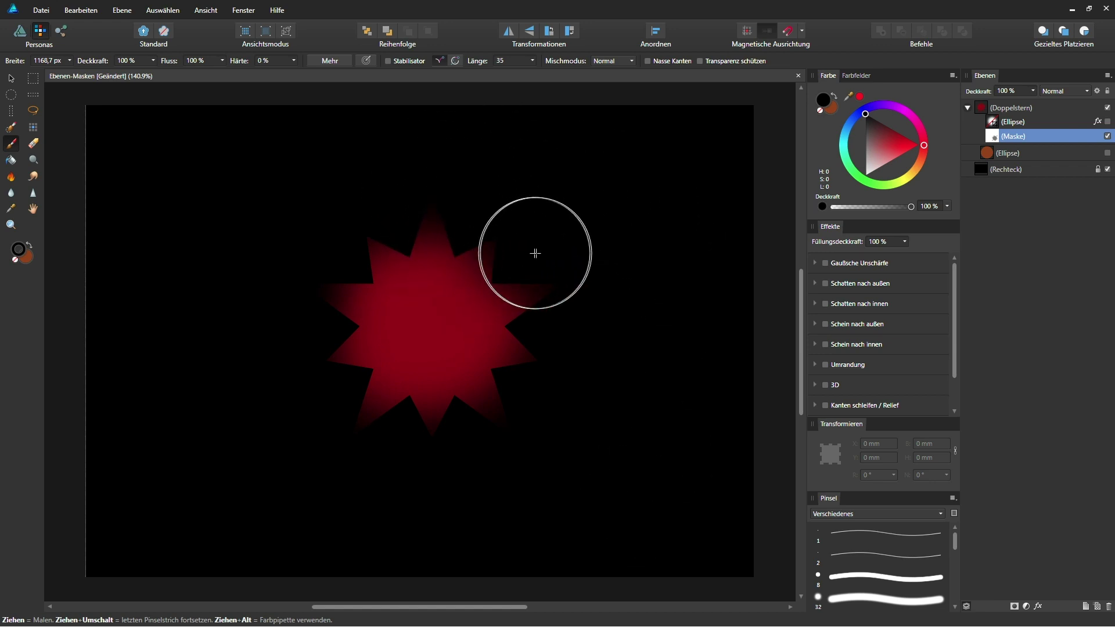
{"action": "left_click_drag", "start_coordinate": [532, 252], "coordinate": [559, 295]}
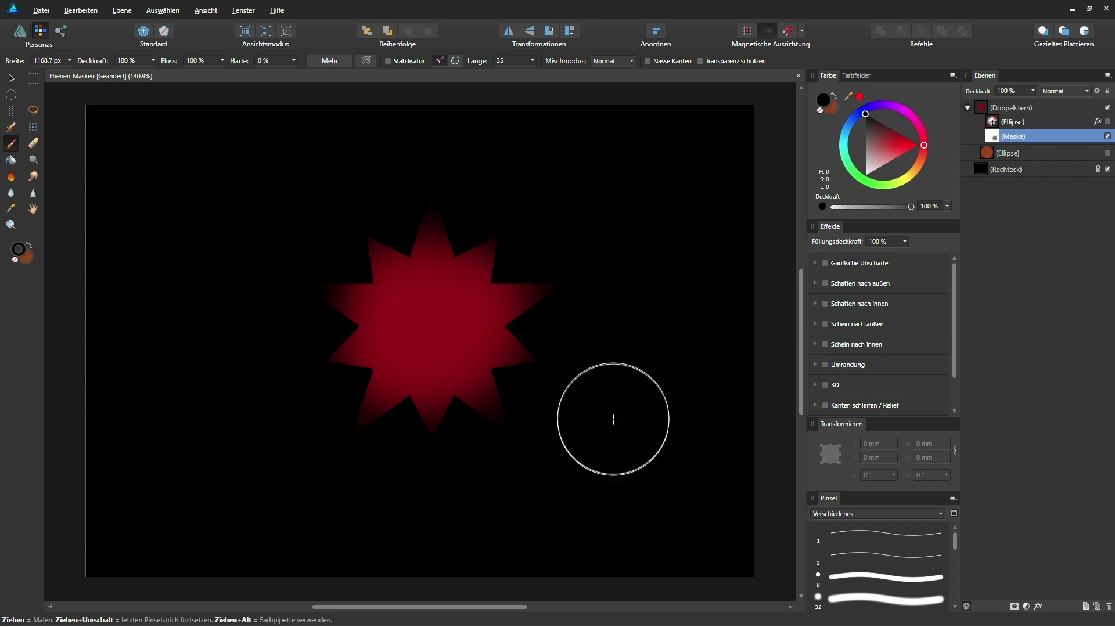
{"action": "left_click", "coordinate": [992, 135], "text": "alt"}
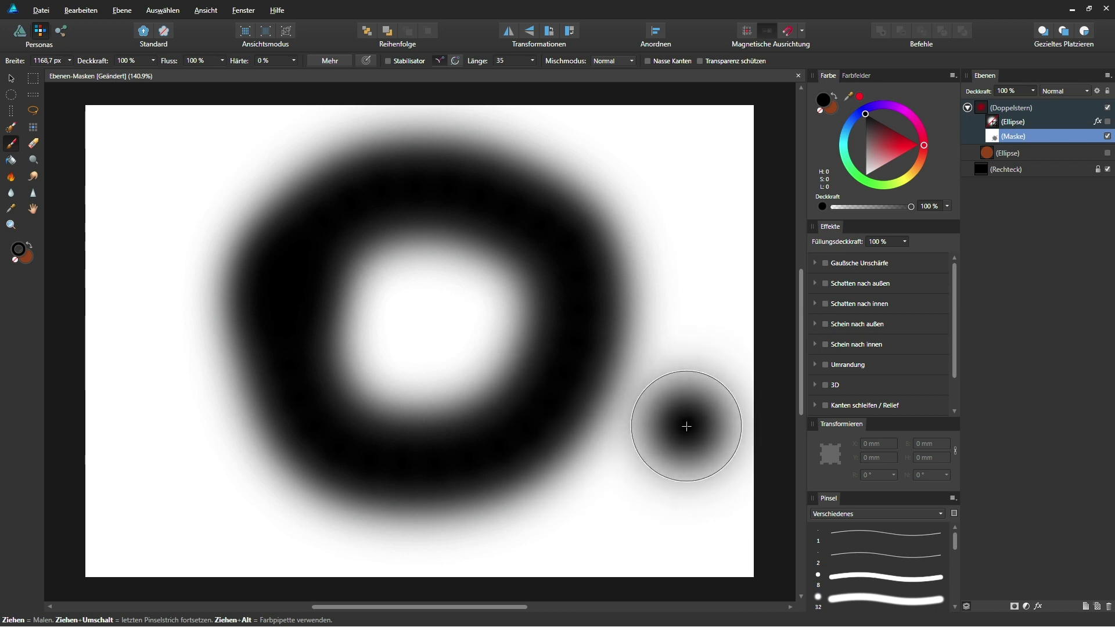
Return to the Doppelstern composite view, then undo a trial stroke over the right tip.
{"action": "left_click", "coordinate": [983, 106]}
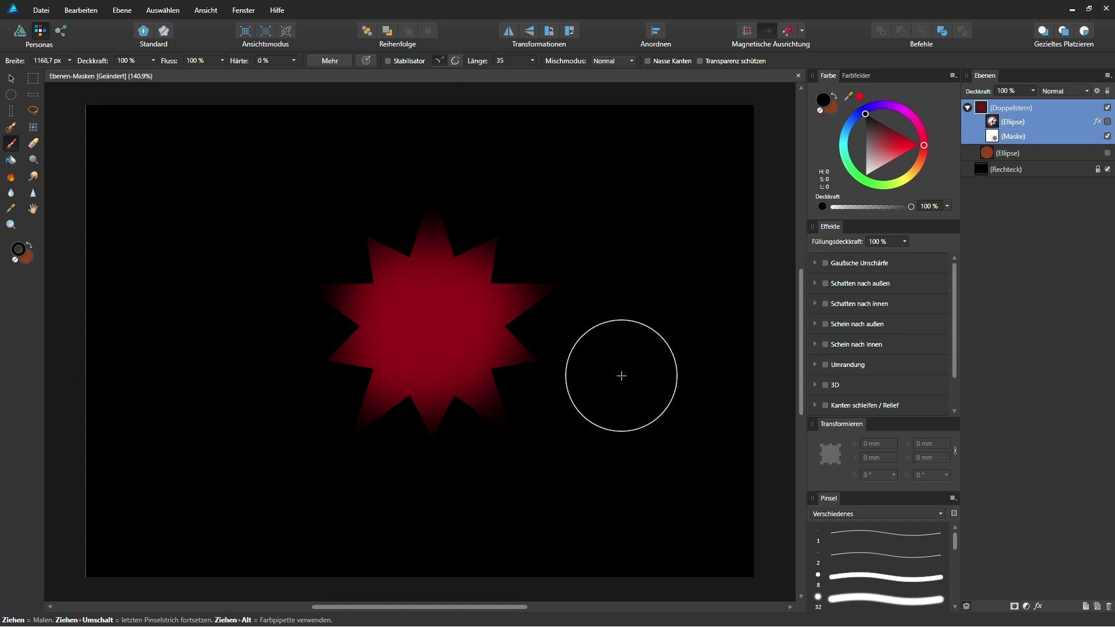
{"action": "left_click_drag", "start_coordinate": [542, 294], "coordinate": [529, 298]}
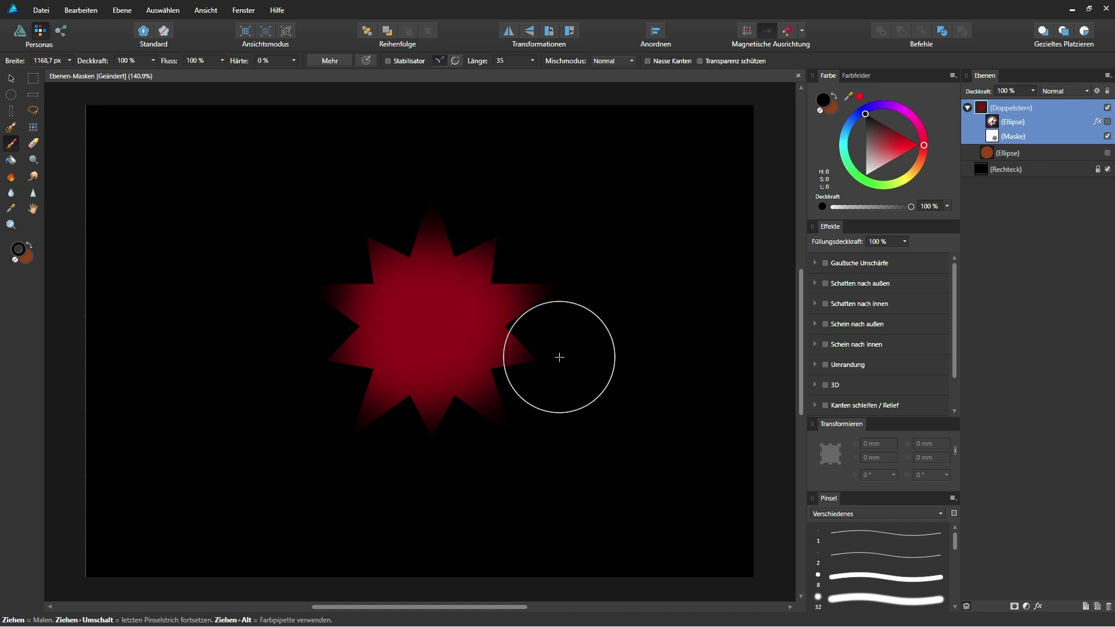
{"action": "key", "text": "ctrl+z"}
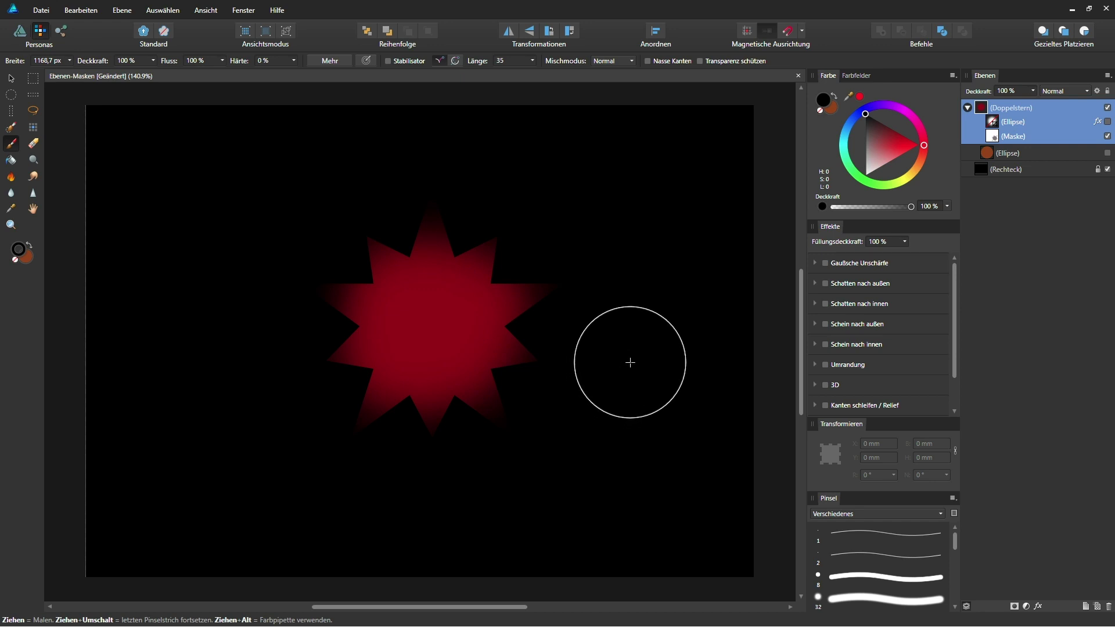
Delete the star's Maske layer and go back to the Designer Persona.
{"action": "left_click", "coordinate": [994, 136]}
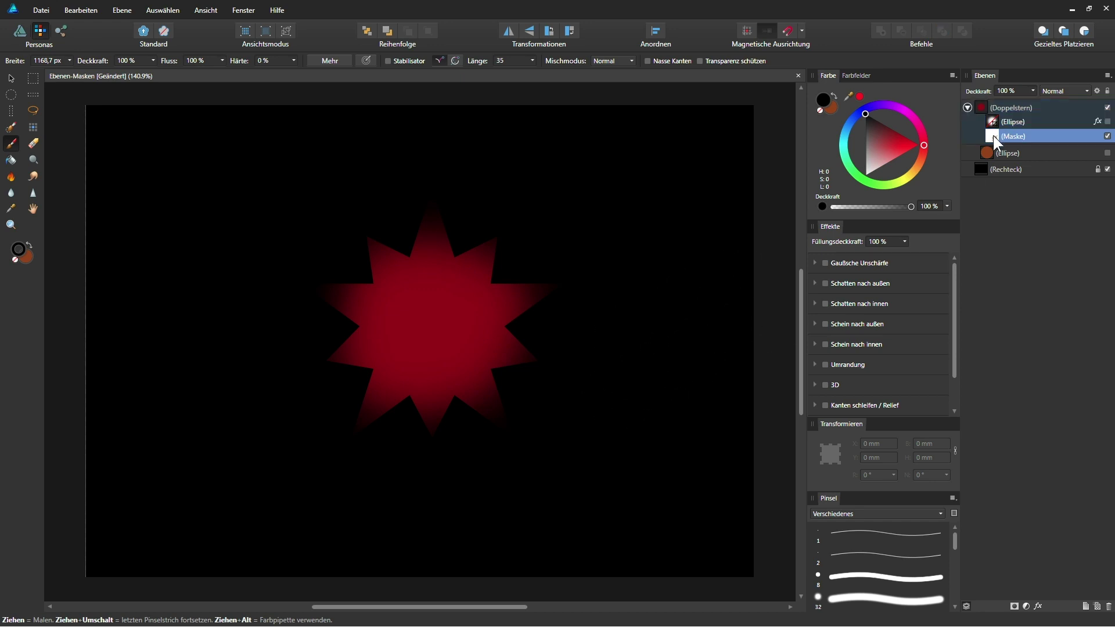
{"action": "left_click", "coordinate": [1109, 606]}
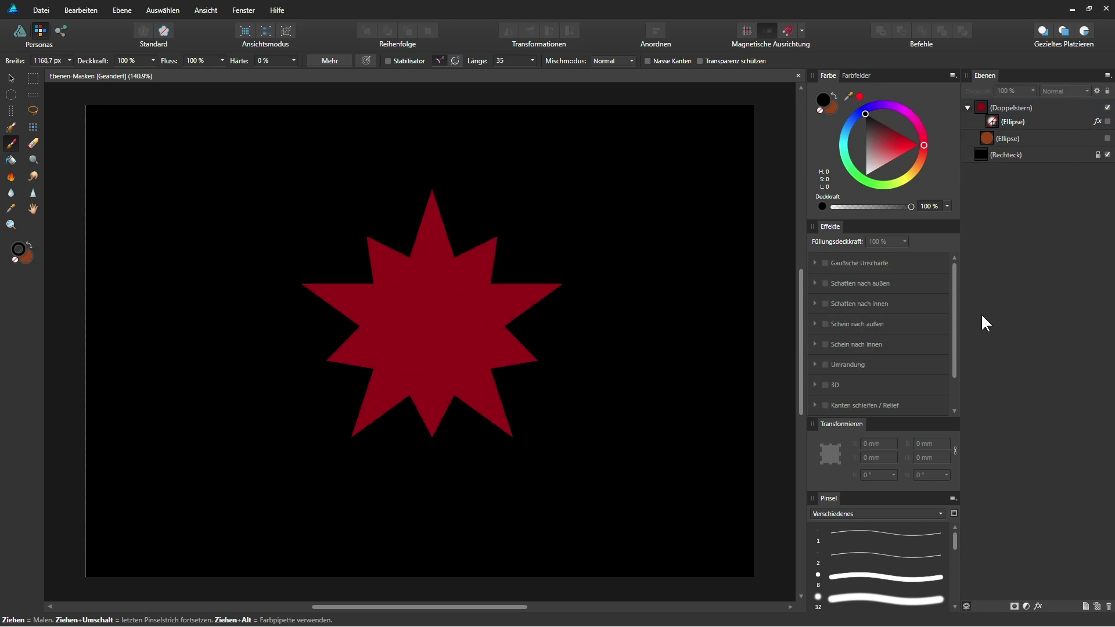
{"action": "left_click", "coordinate": [19, 32]}
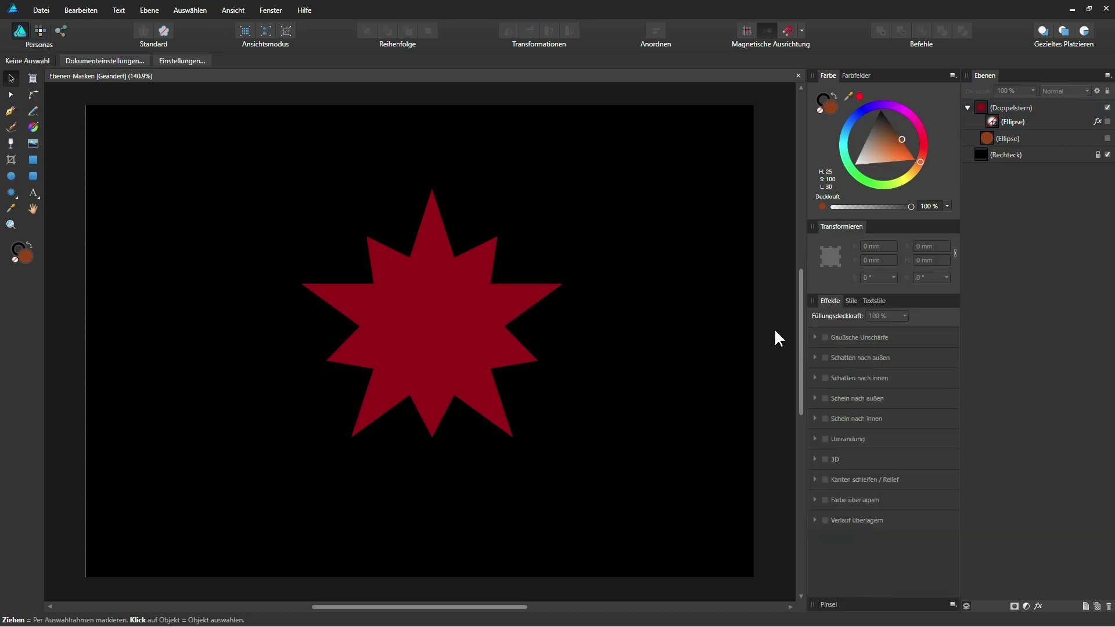